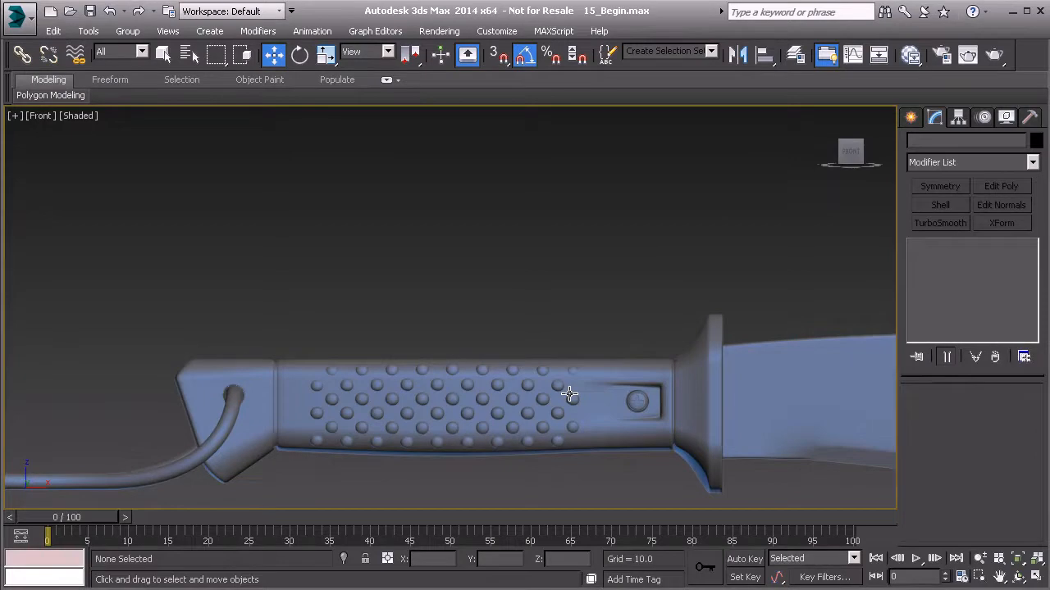
Step: Select the knife handle and enable Use Soft Selection at the Vertex level of its Editable Poly base
click(570, 395)
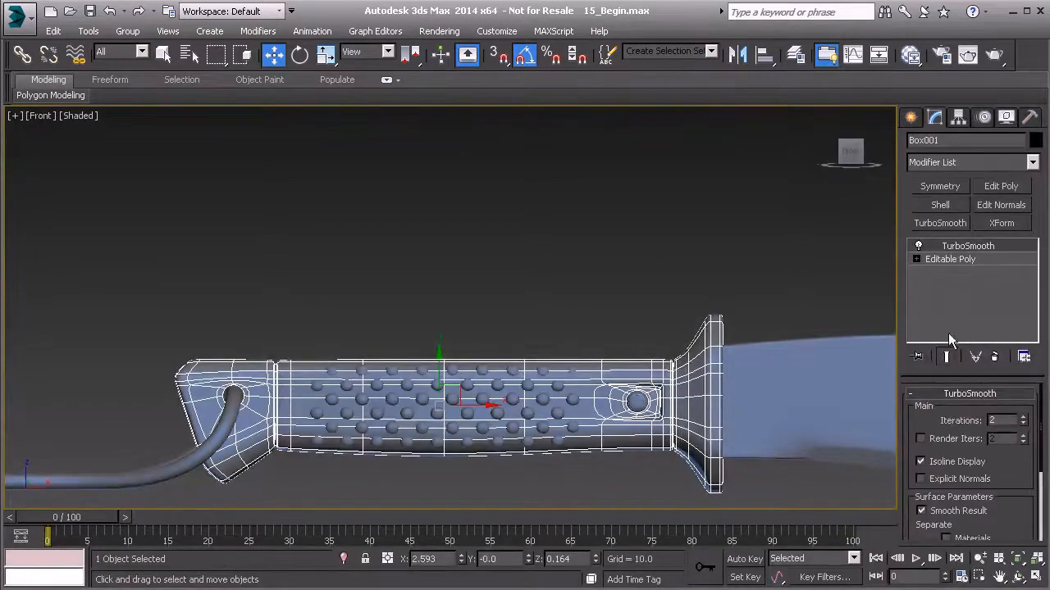
click(951, 259)
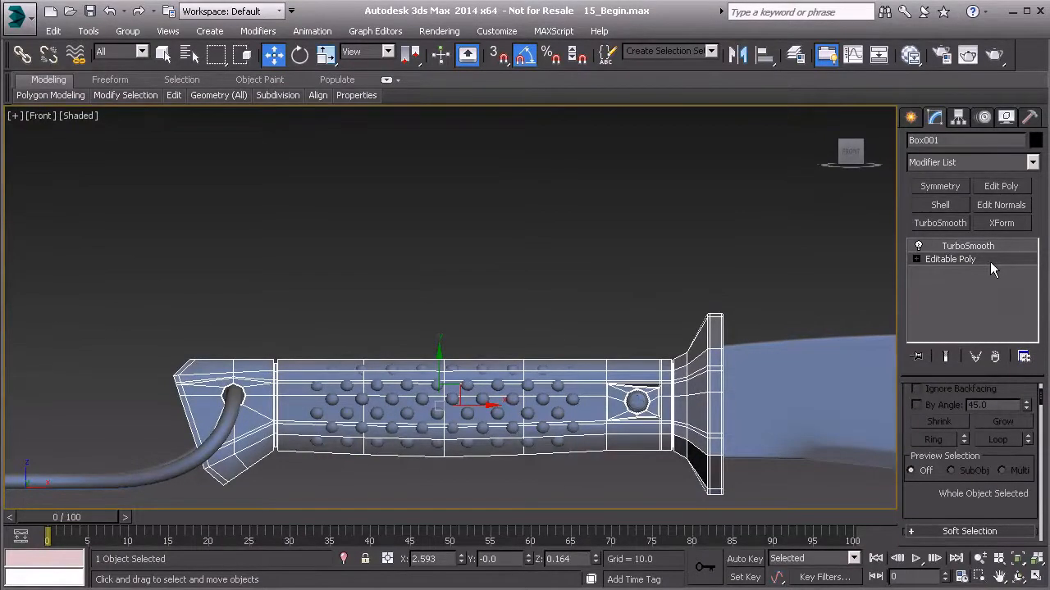
scroll(940, 469, down, 3)
click(912, 412)
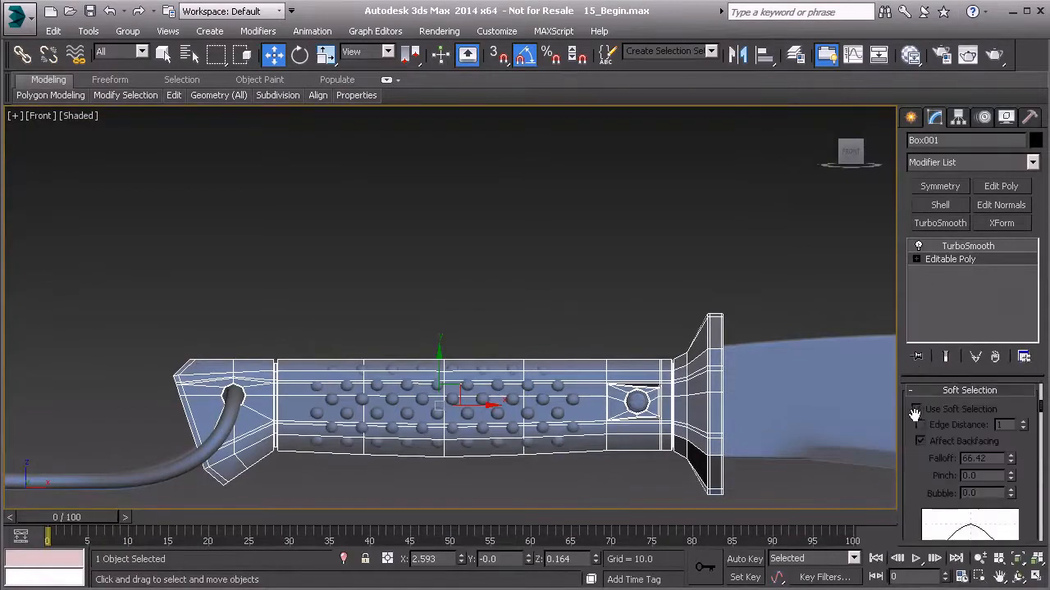
click(915, 409)
click(916, 259)
click(945, 273)
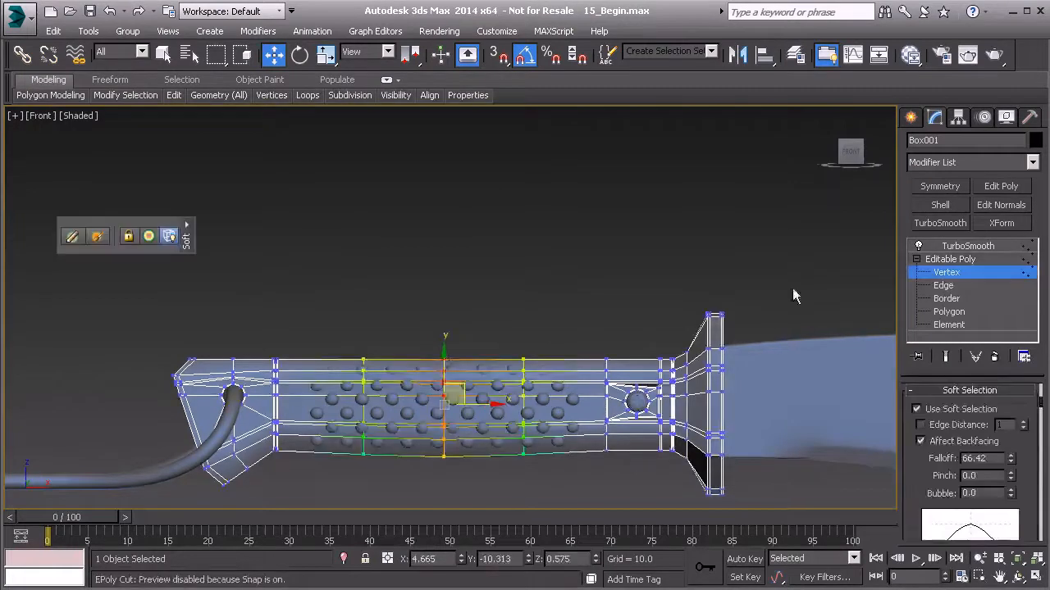
click(943, 286)
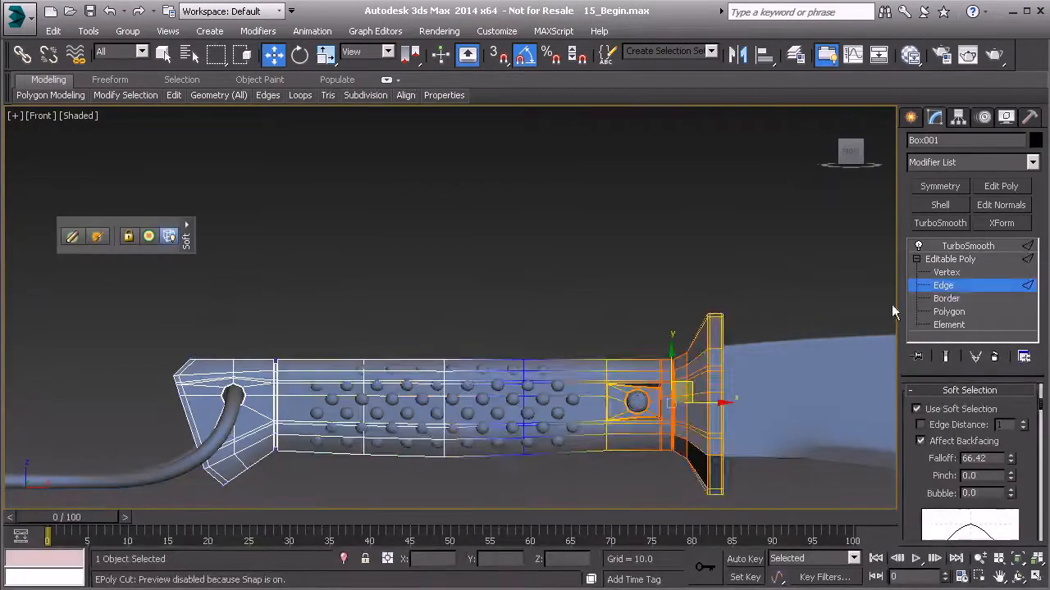
click(947, 272)
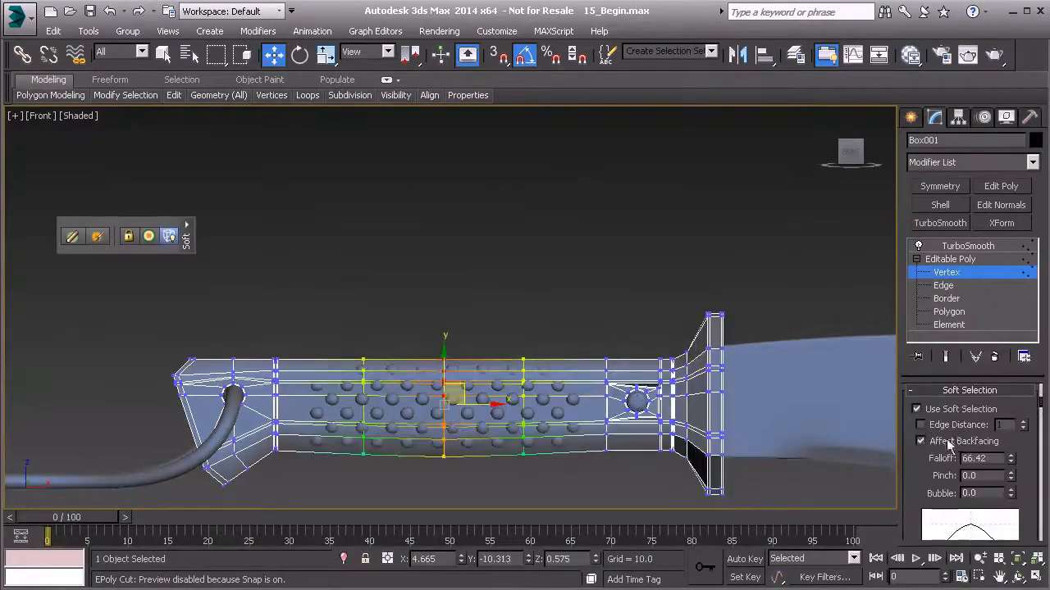
Step: Increase the soft selection falloff around the handle's middle vertices to 89.003
scroll(403, 343, up, 4)
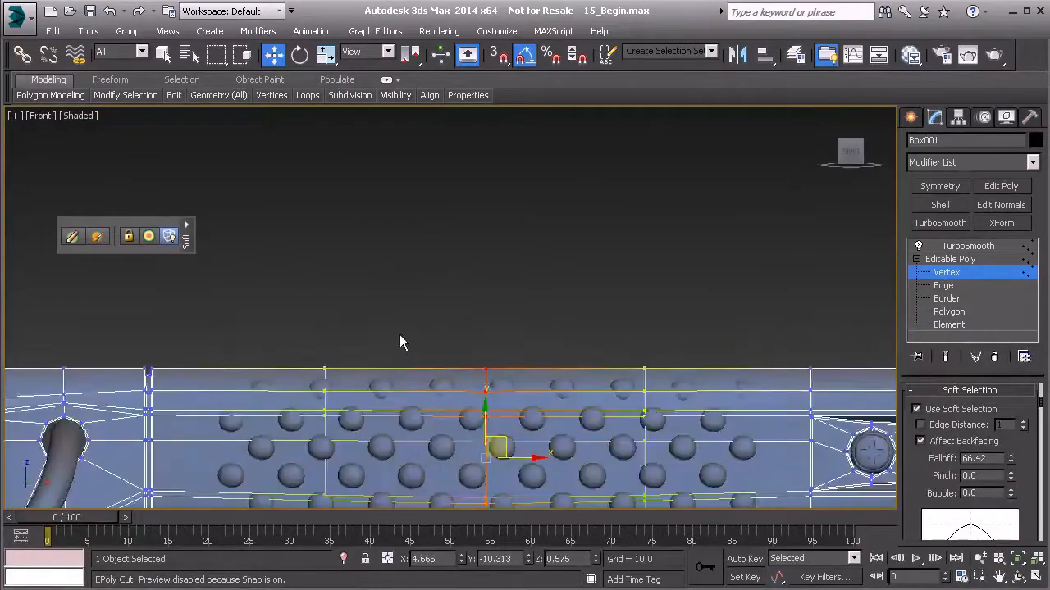
middle_drag(487, 394, 438, 307)
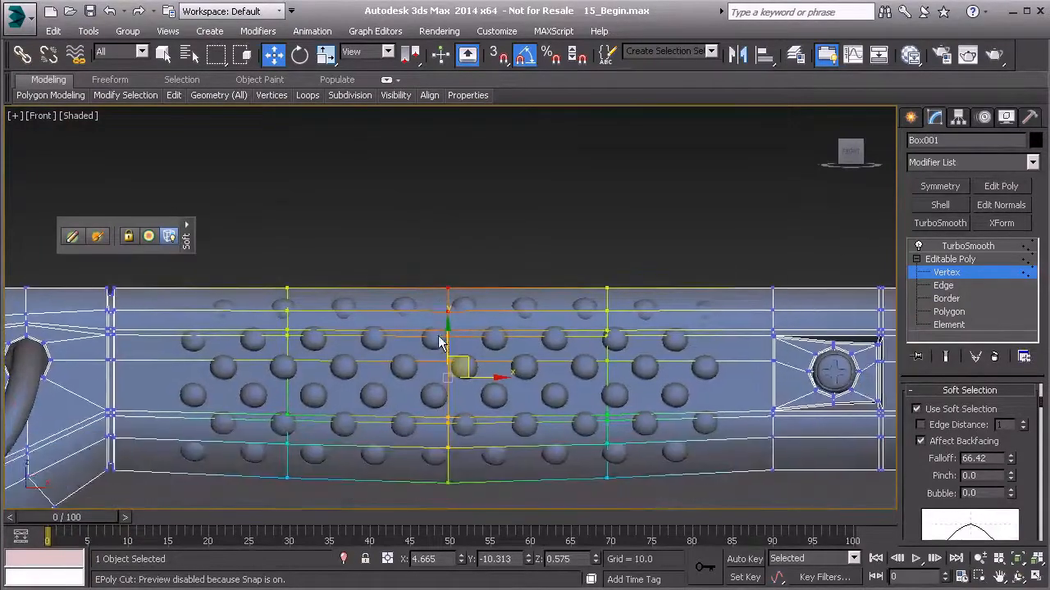
scroll(457, 344, up, 5)
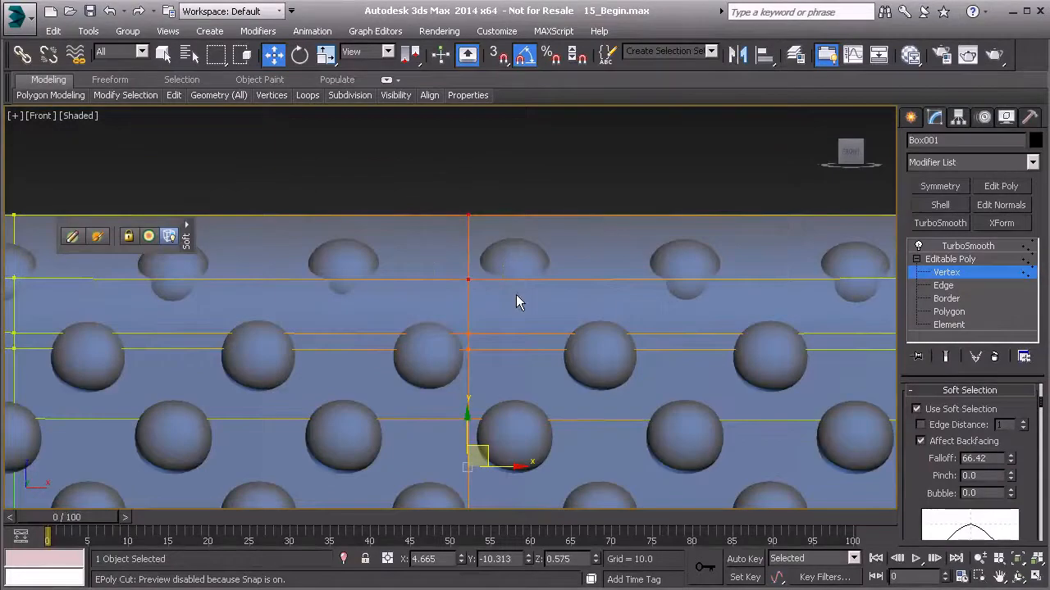
scroll(502, 319, down, 3)
scroll(502, 319, down, 4)
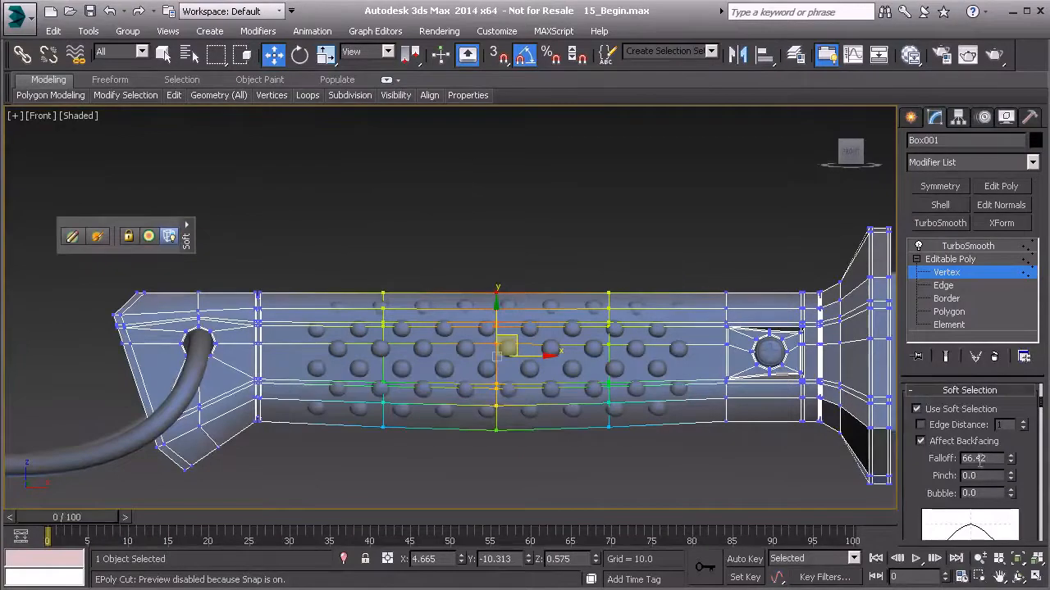
drag(1010, 462, 1009, 430)
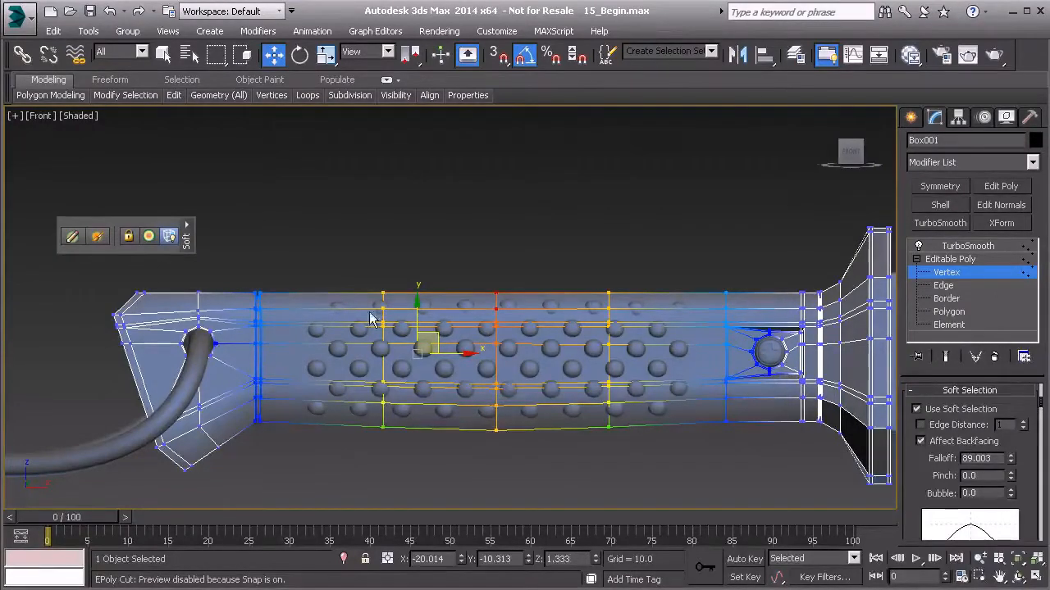
Step: Try to raise the upper middle vertices of the handle with soft selection, undoing each move
drag(478, 274, 516, 319)
drag(416, 316, 382, 230)
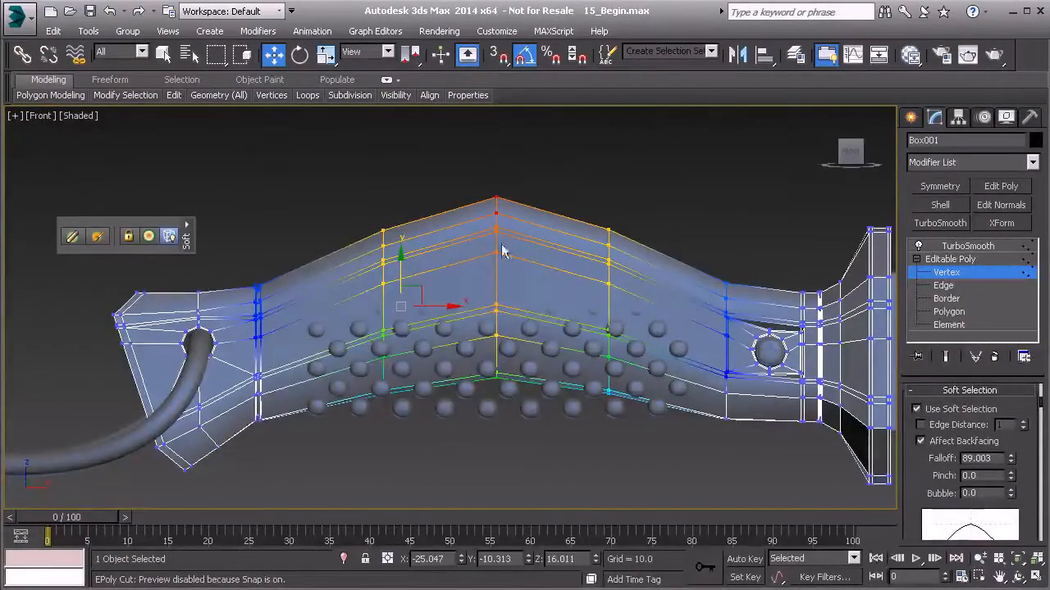
key(ctrl+z)
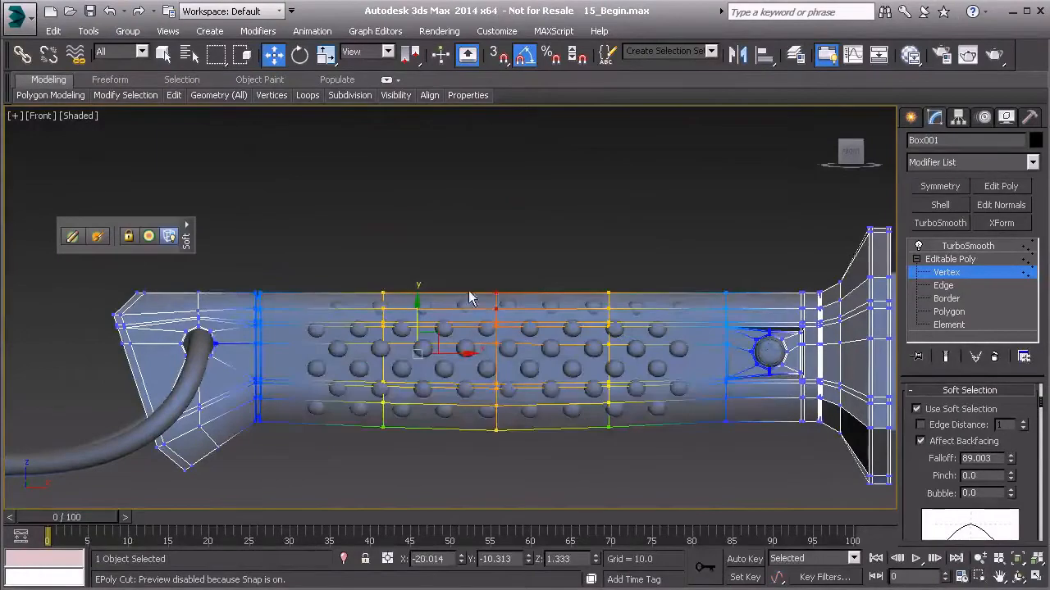
drag(417, 305, 417, 295)
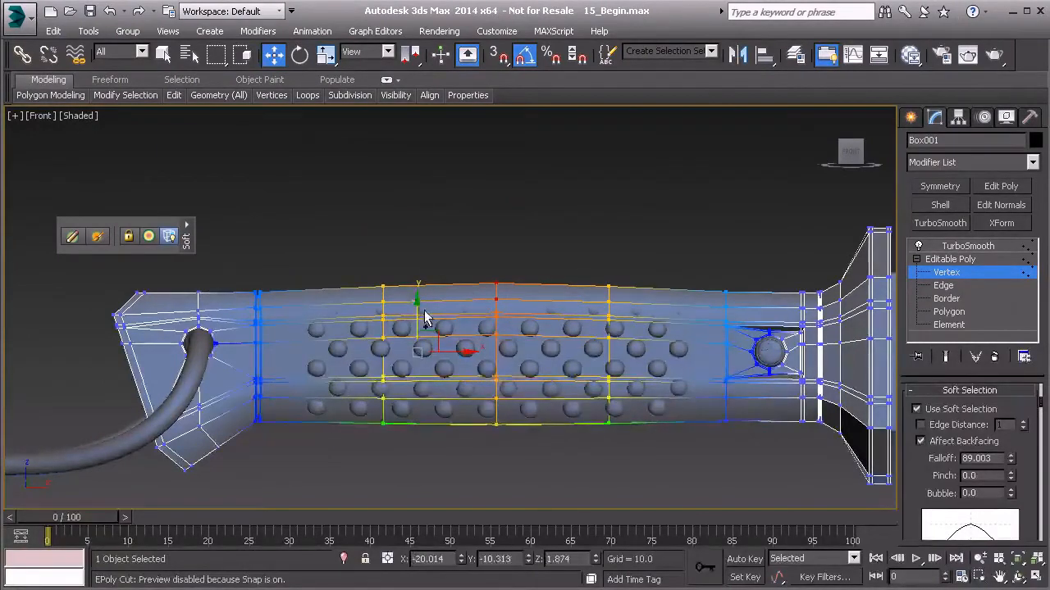
key(ctrl+z)
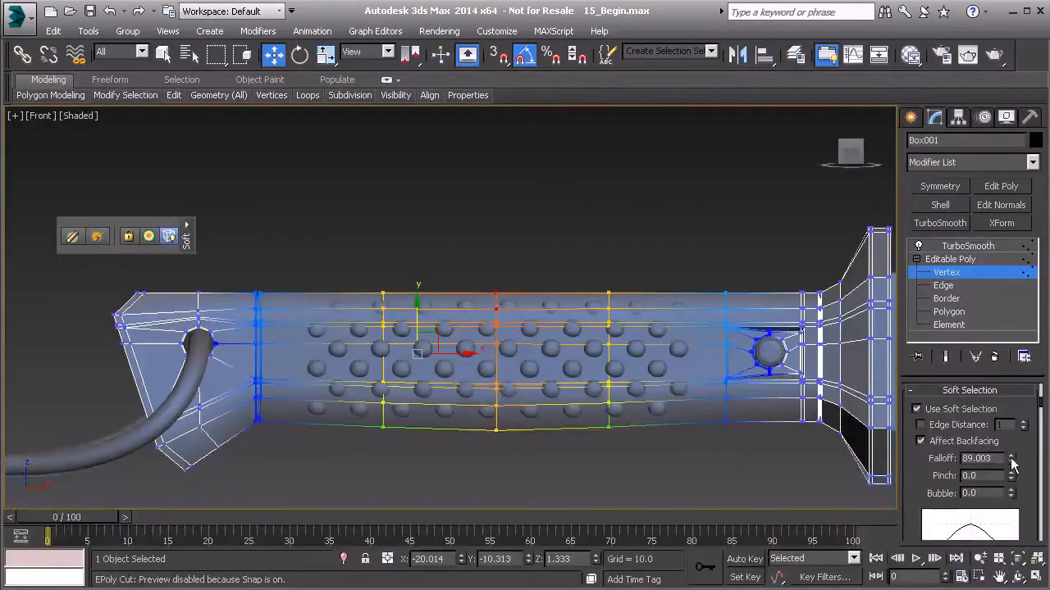
Step: Reduce the soft selection falloff to 48.729, turn off soft selection and collapse its settings
drag(926, 464, 910, 437)
drag(1010, 443, 1009, 466)
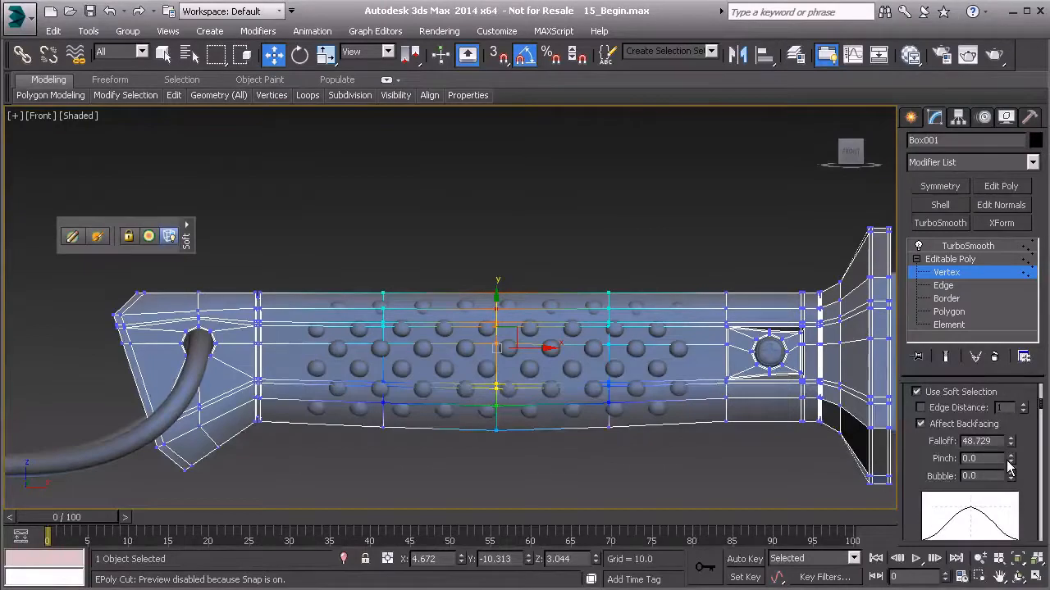
click(917, 392)
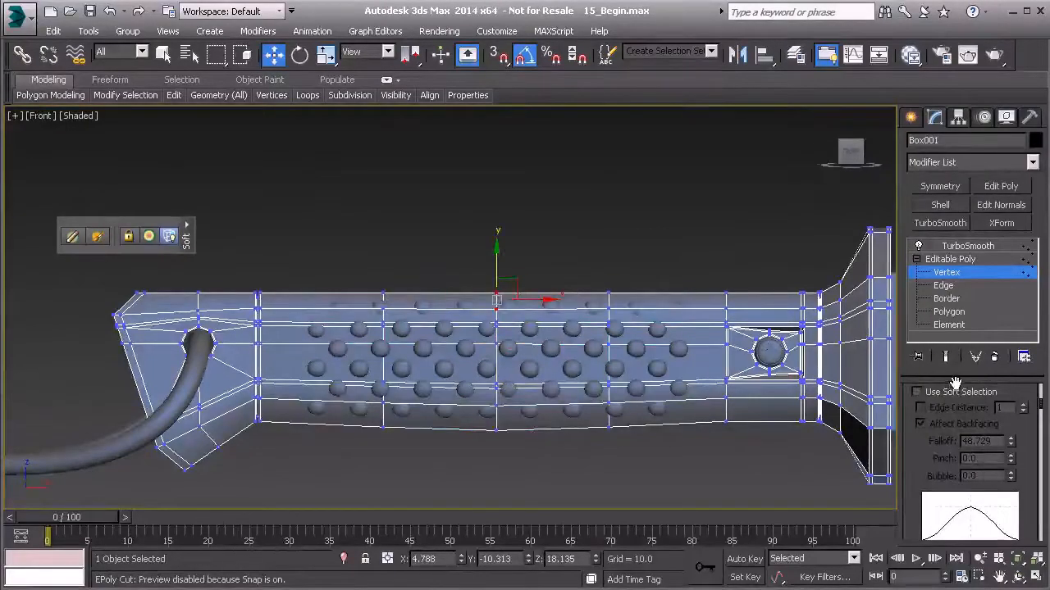
scroll(1005, 391, up, 2)
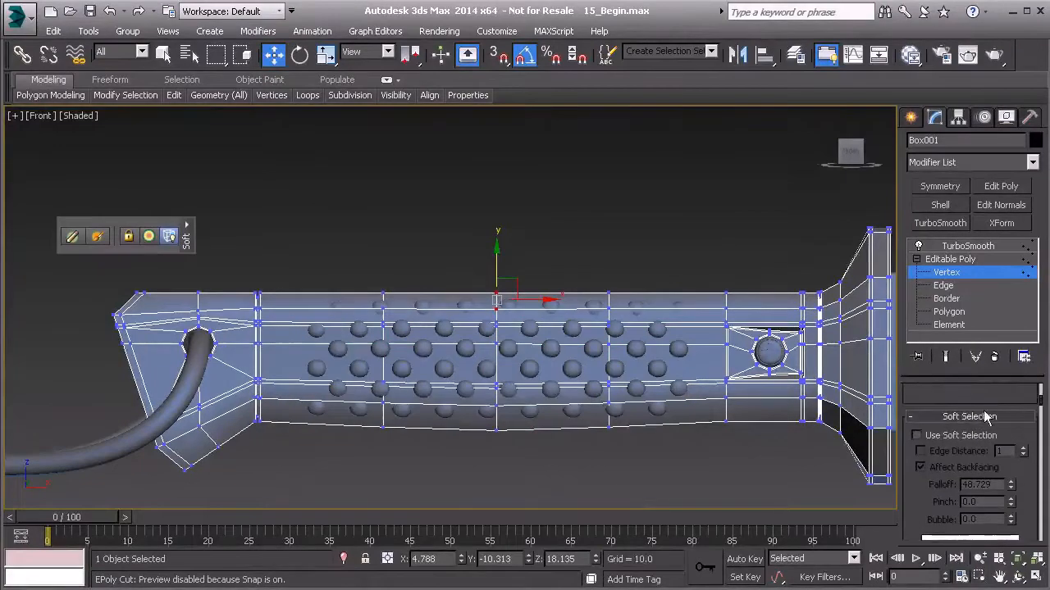
click(935, 417)
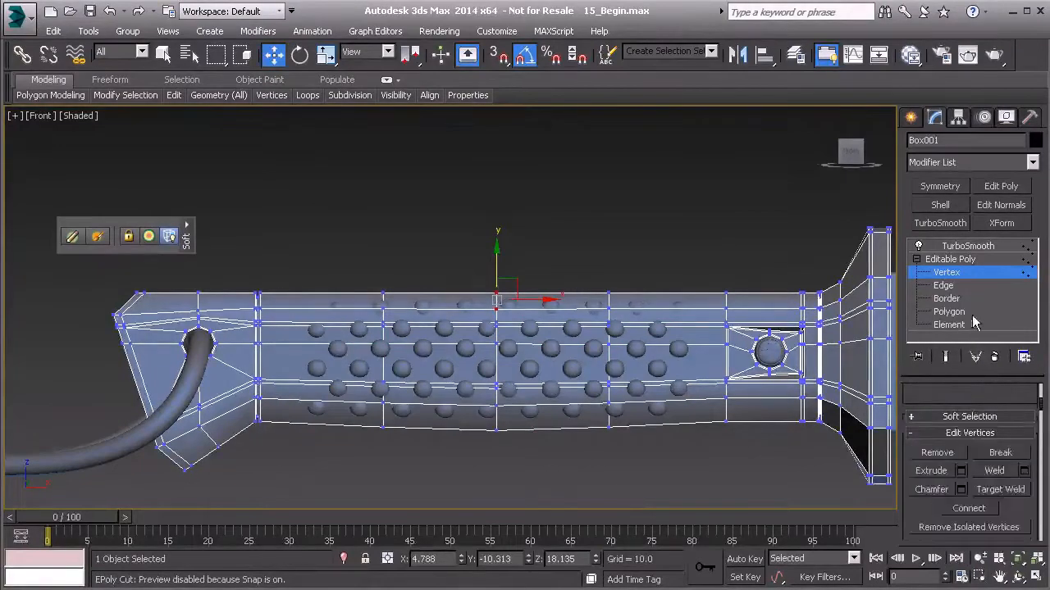
Step: Exit vertex editing and add an FFD 4x4x4 modifier above the handle's TurboSmooth
click(951, 259)
click(966, 247)
click(968, 162)
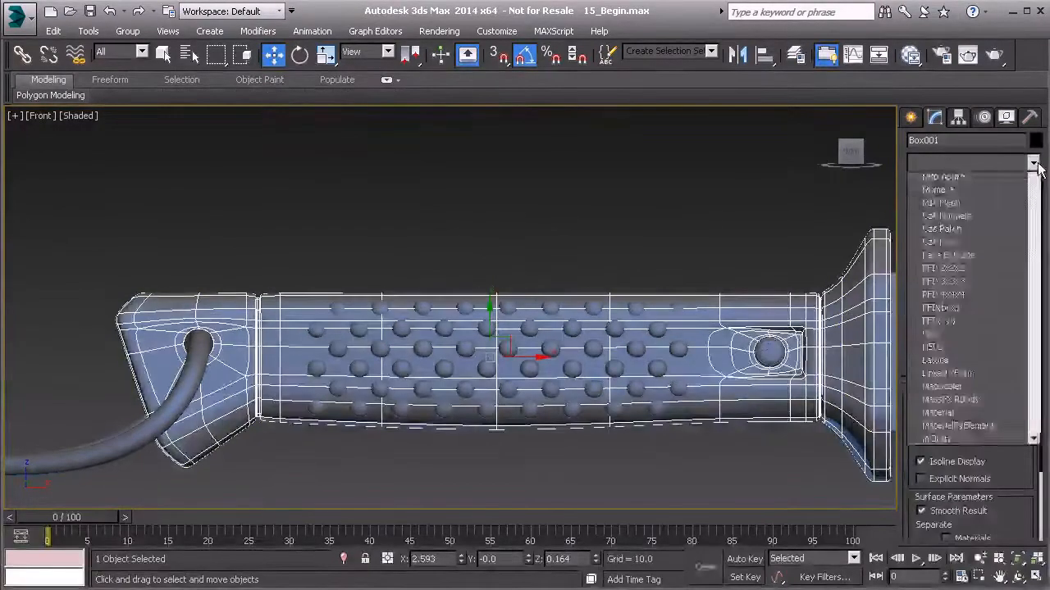
scroll(1037, 247, down, 3)
scroll(1037, 248, down, 1)
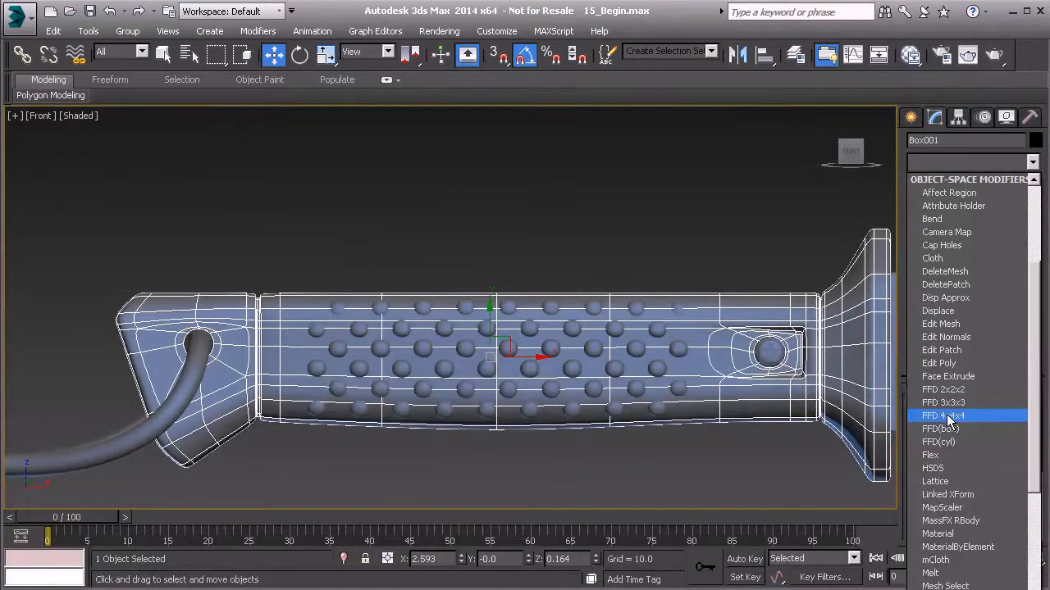
click(950, 417)
Step: Examine the FFD lattice surrounding the handle in perspective and front views
middle_drag(609, 324, 568, 303)
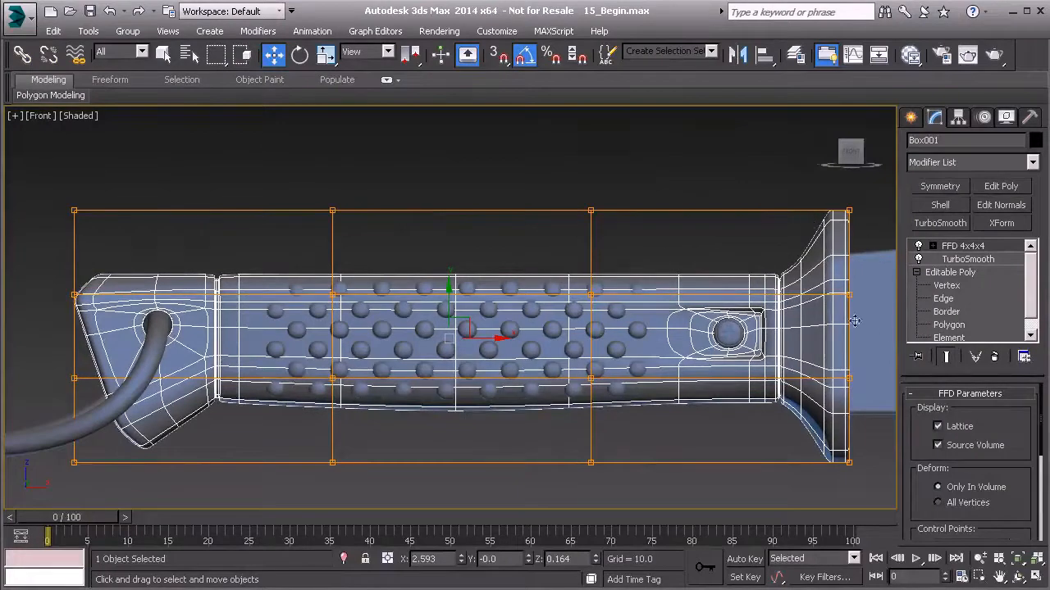
middle_drag(614, 224, 588, 227)
key(p)
alt+middle_drag(180, 215, 271, 266)
alt+middle_drag(570, 272, 510, 271)
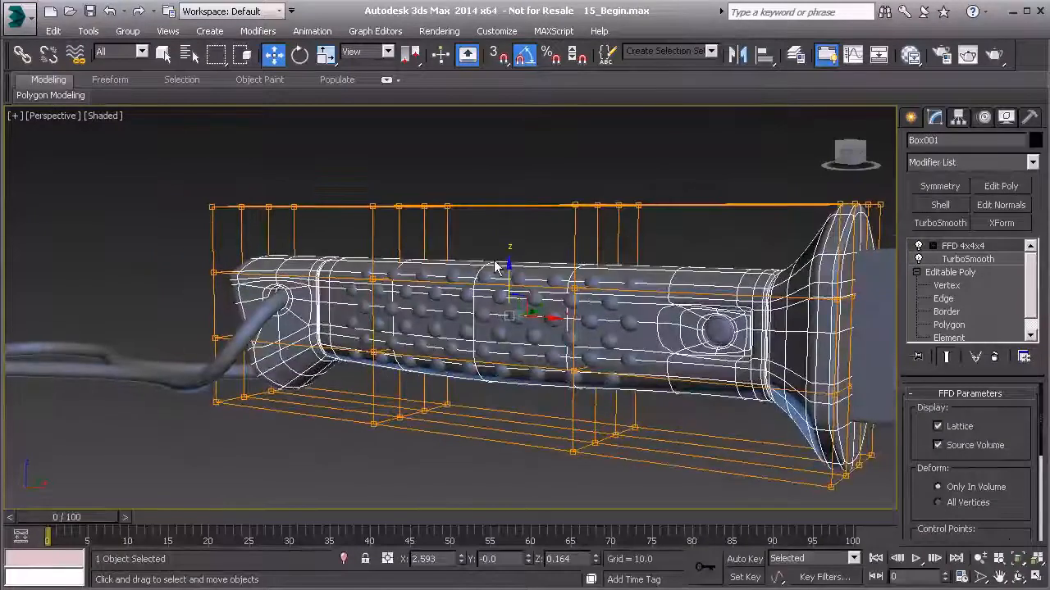
alt+middle_drag(467, 265, 726, 349)
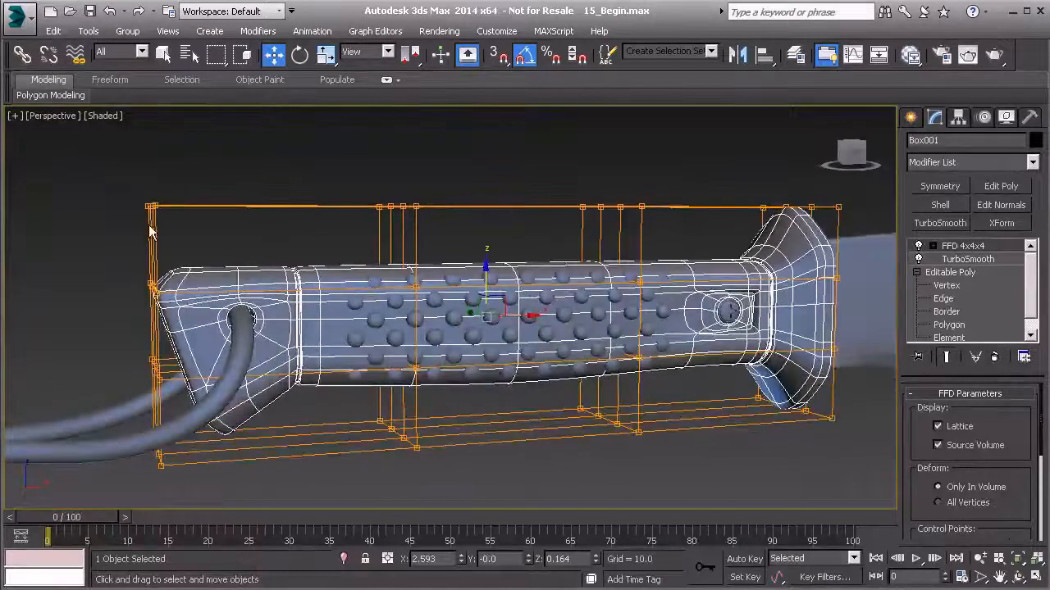
key(f)
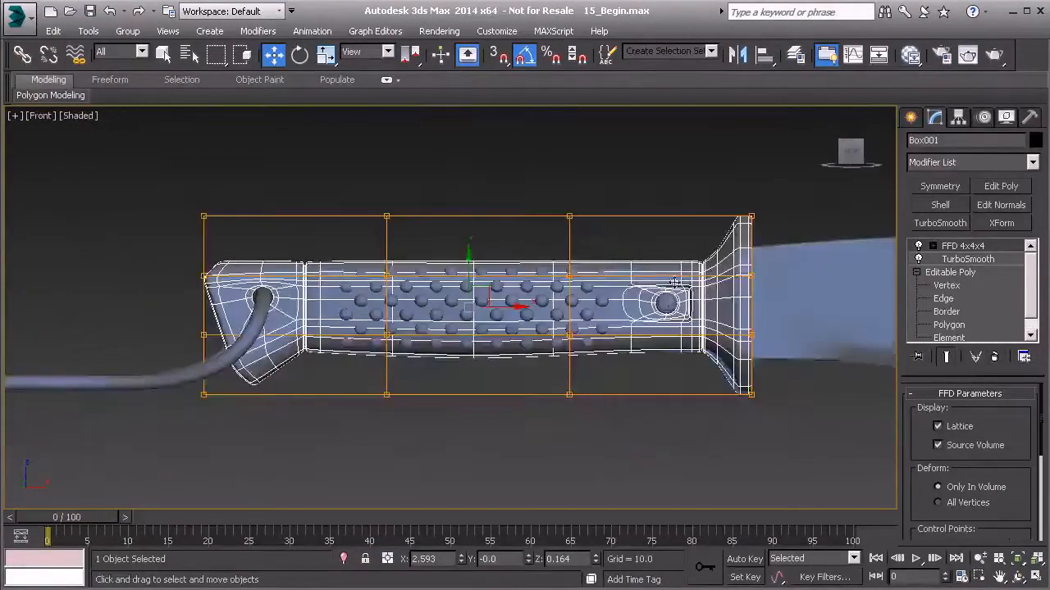
scroll(632, 295, up, 3)
middle_drag(632, 295, 588, 301)
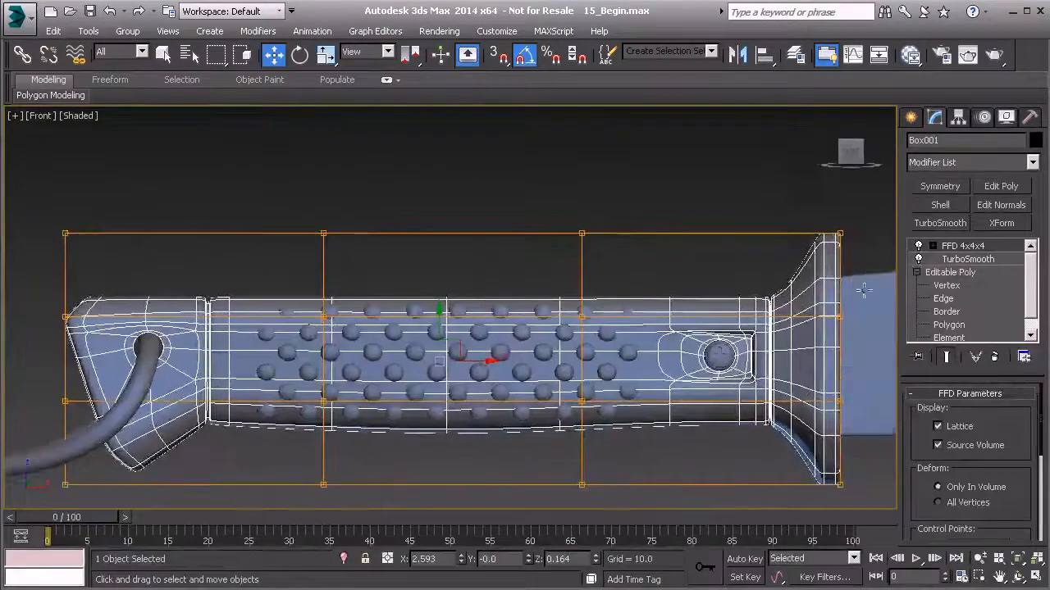
Step: At the FFD's Control Points level, raise the upper inner control point nearer the pommel to about Z 120.6
click(933, 247)
click(968, 259)
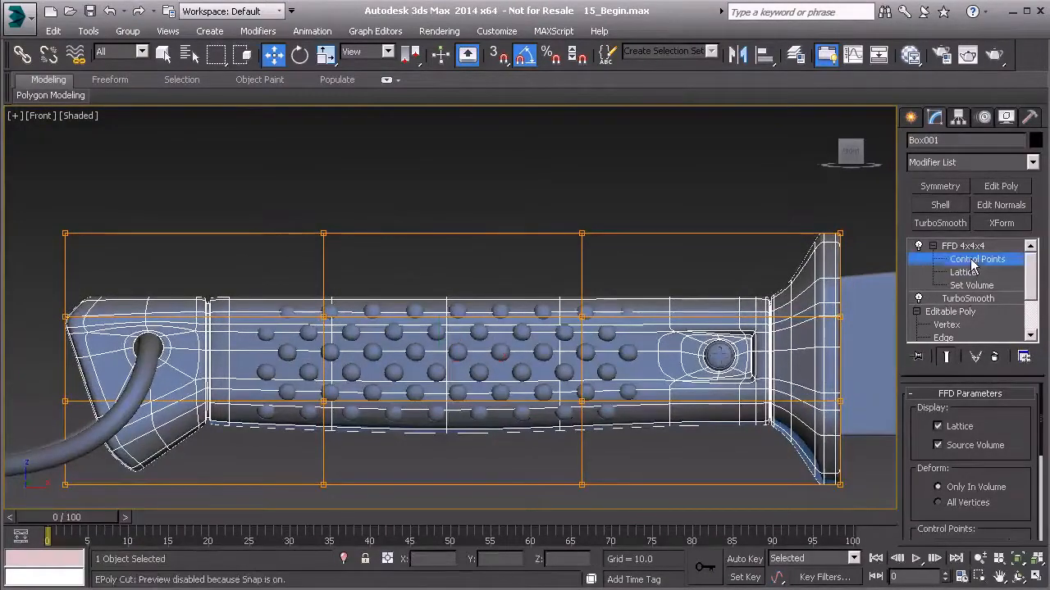
click(323, 234)
drag(335, 210, 323, 37)
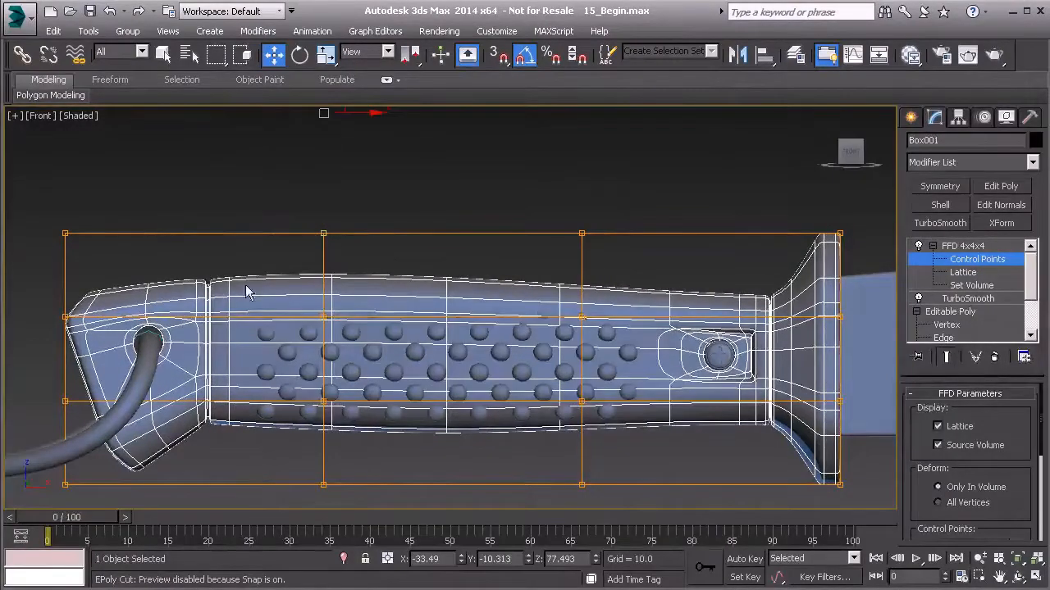
scroll(373, 285, down, 3)
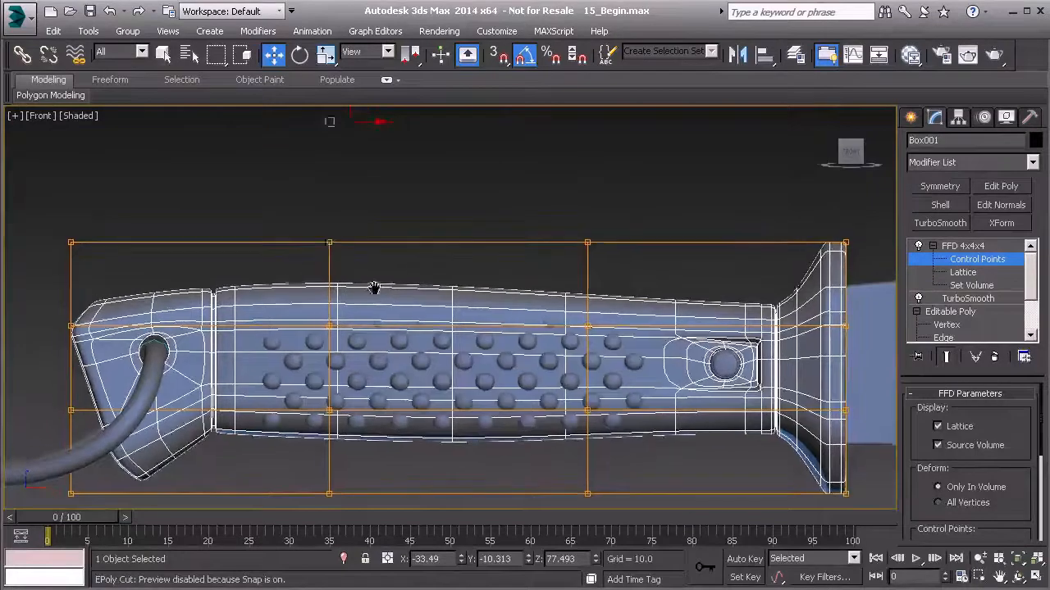
drag(366, 170, 367, 112)
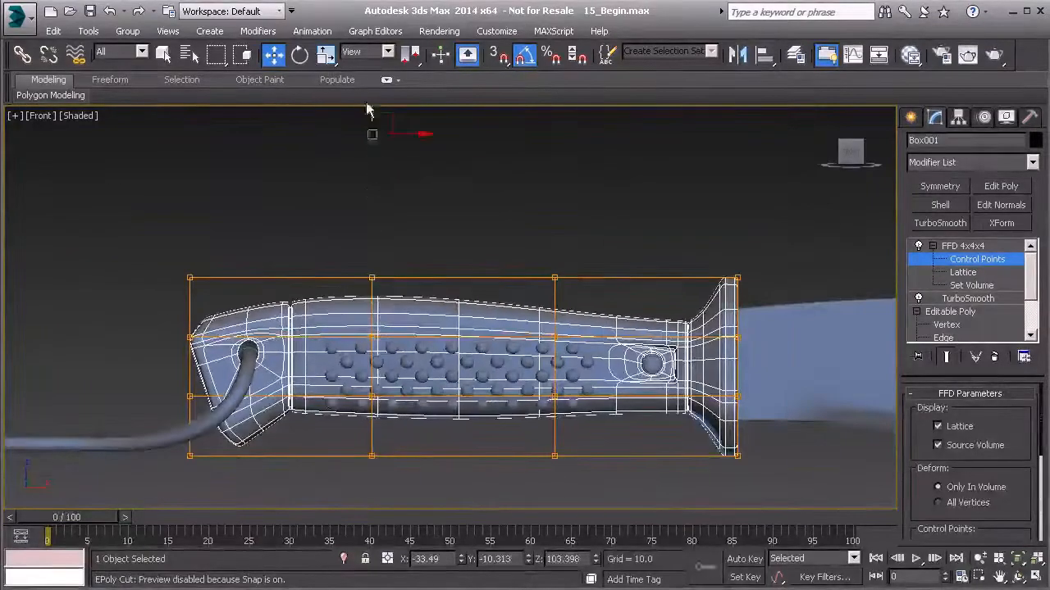
middle_drag(382, 209, 384, 262)
drag(373, 143, 373, 104)
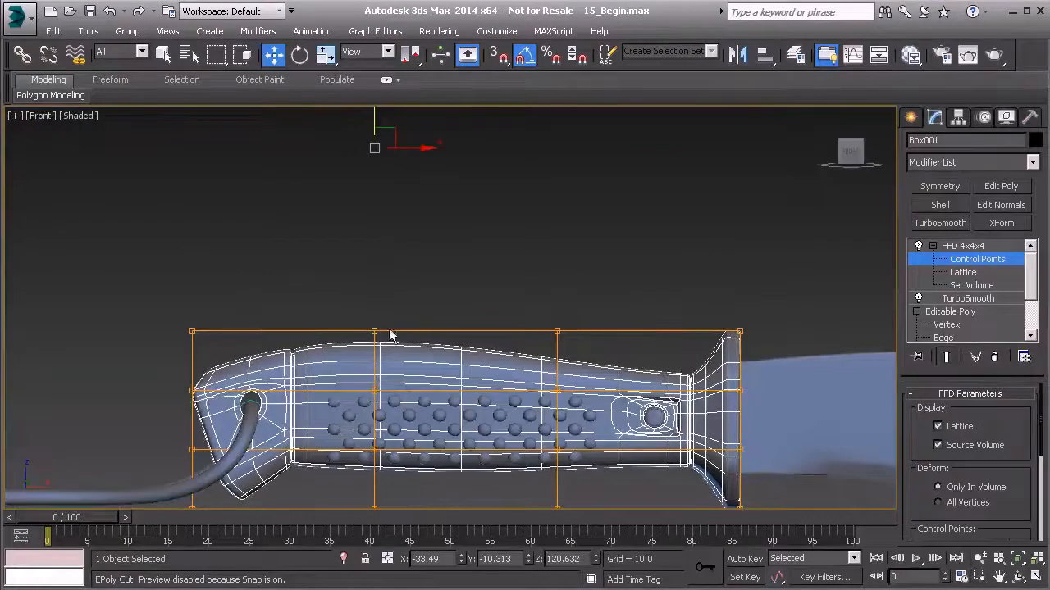
Step: Lower the upper inner control point nearer the guard to about Z 16.2
scroll(275, 332, down, 3)
middle_drag(355, 314, 363, 321)
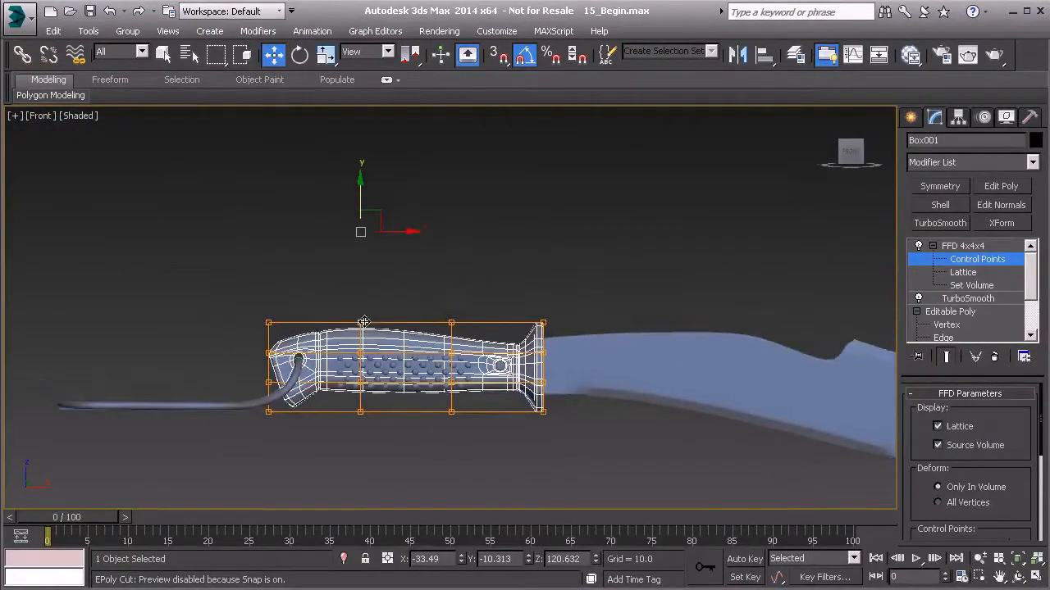
scroll(428, 348, up, 5)
drag(476, 273, 477, 323)
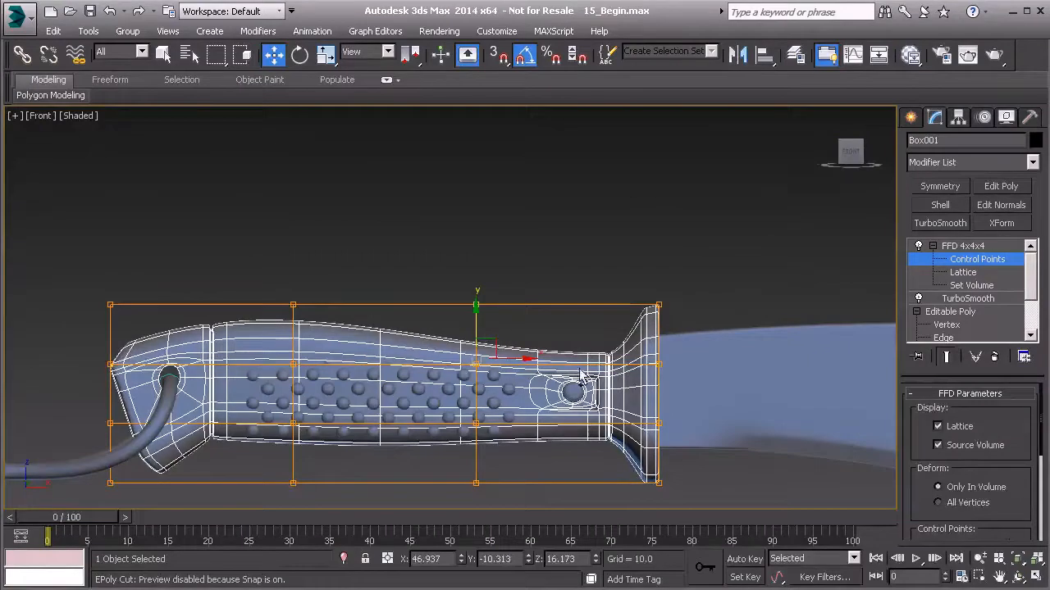
click(416, 342)
Step: Undo the moves of both upper inner control points on the handle's lattice
key(ctrl+z)
key(ctrl+z)
key(ctrl+z)
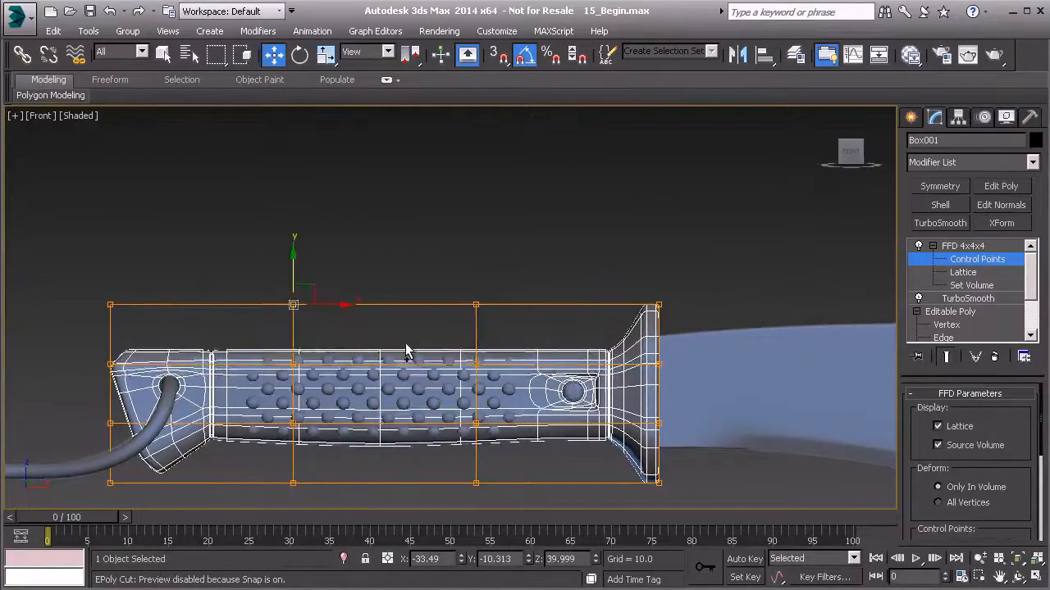
Step: Select the lower inner control points of the lattice and pull them down to about Z -55.8
middle_drag(376, 371, 382, 329)
scroll(382, 332, up, 4)
click(344, 410)
drag(273, 381, 506, 467)
drag(634, 460, 635, 460)
drag(475, 372, 474, 464)
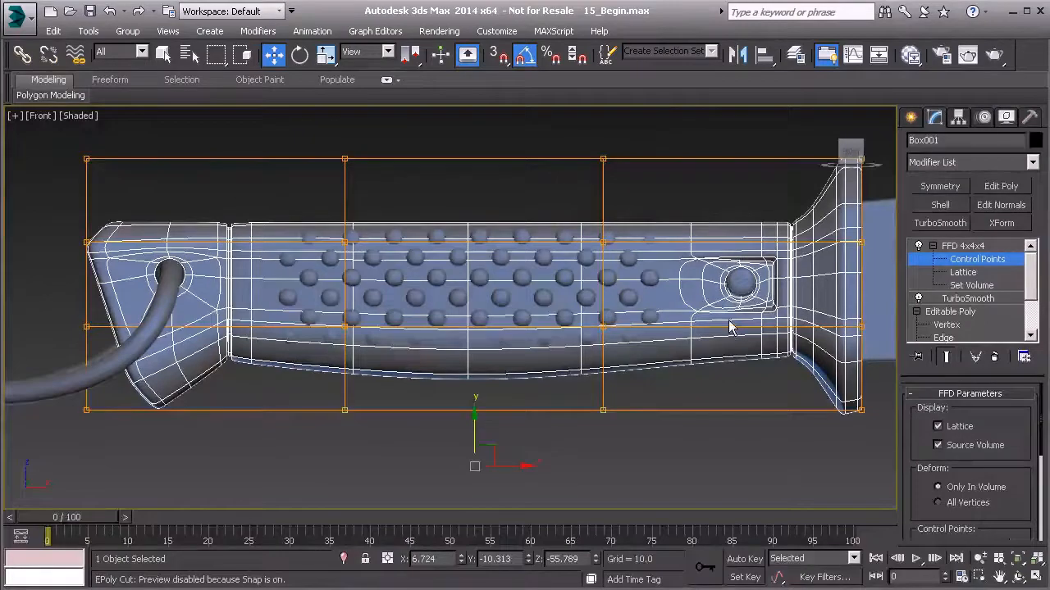
Step: Inspect the button recess on the handle closely and undo the last downward pull of the lower inner control points
scroll(726, 295, up, 10)
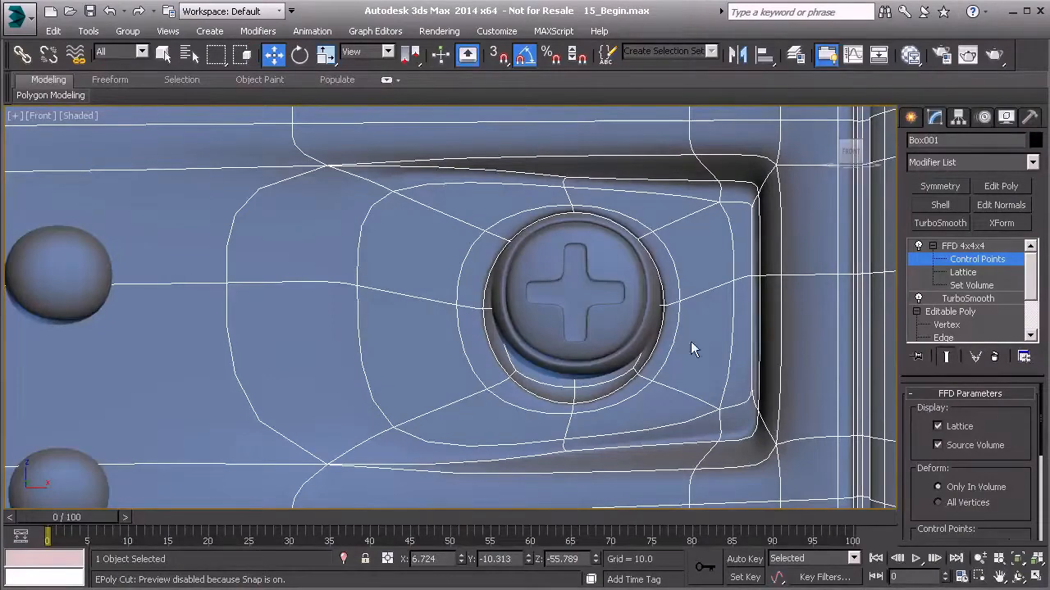
scroll(692, 349, down, 10)
key(ctrl+z)
scroll(661, 372, up, 6)
scroll(679, 352, down, 4)
middle_drag(779, 311, 702, 309)
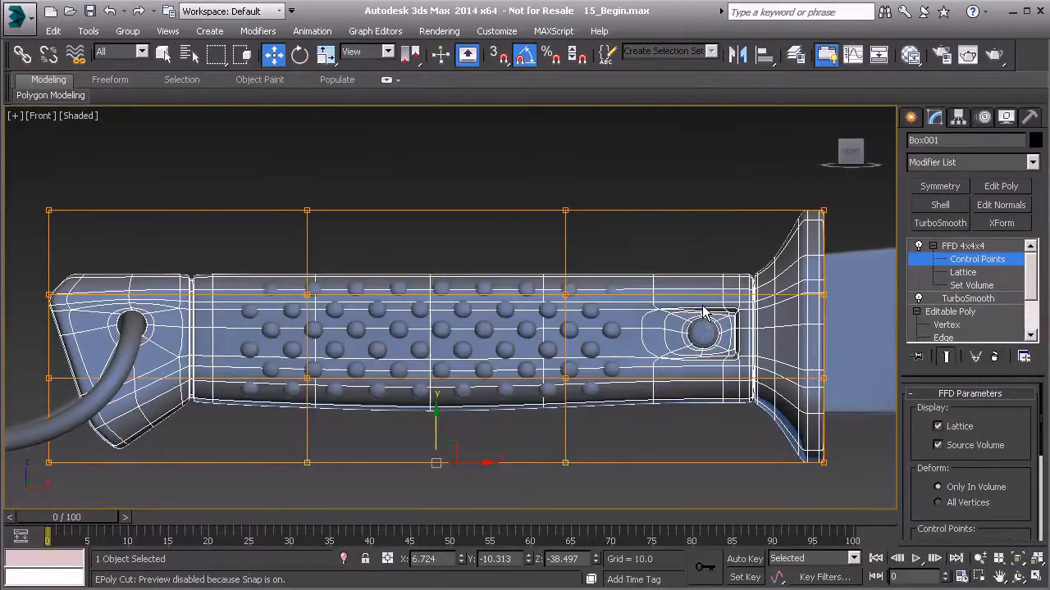
Step: At the FFD's Set Volume level, raise the lower inner points of the lattice toward the handle's underside
click(973, 260)
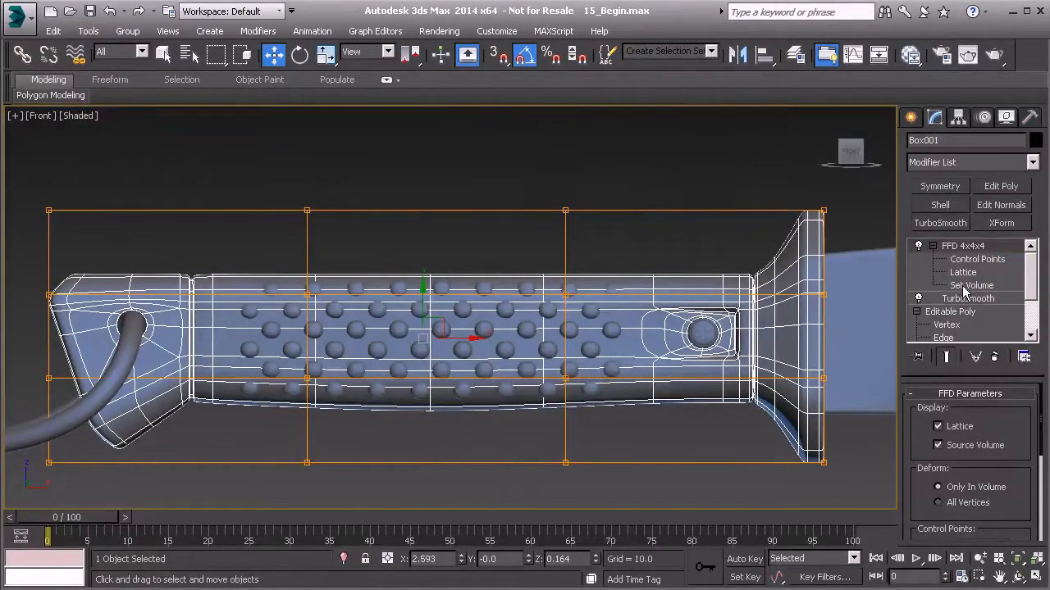
click(968, 286)
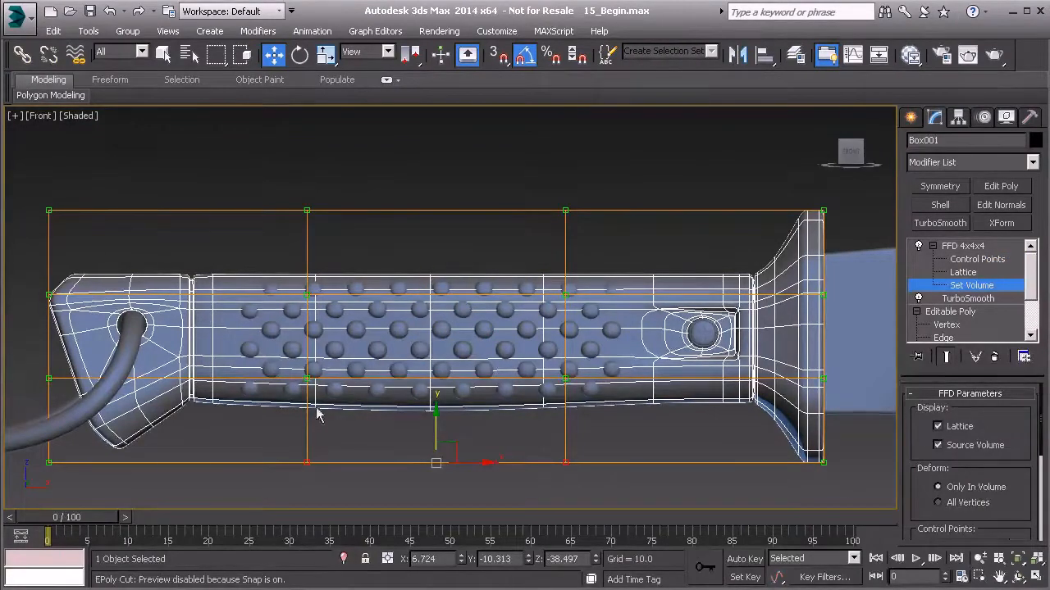
drag(440, 429, 440, 381)
middle_drag(441, 382, 246, 381)
Step: Move the guard-end column of volume points inward to about X 71.4 and raise its lower points to fit the handle
drag(553, 182, 666, 492)
drag(674, 337, 471, 473)
drag(450, 429, 435, 246)
middle_drag(400, 230, 403, 205)
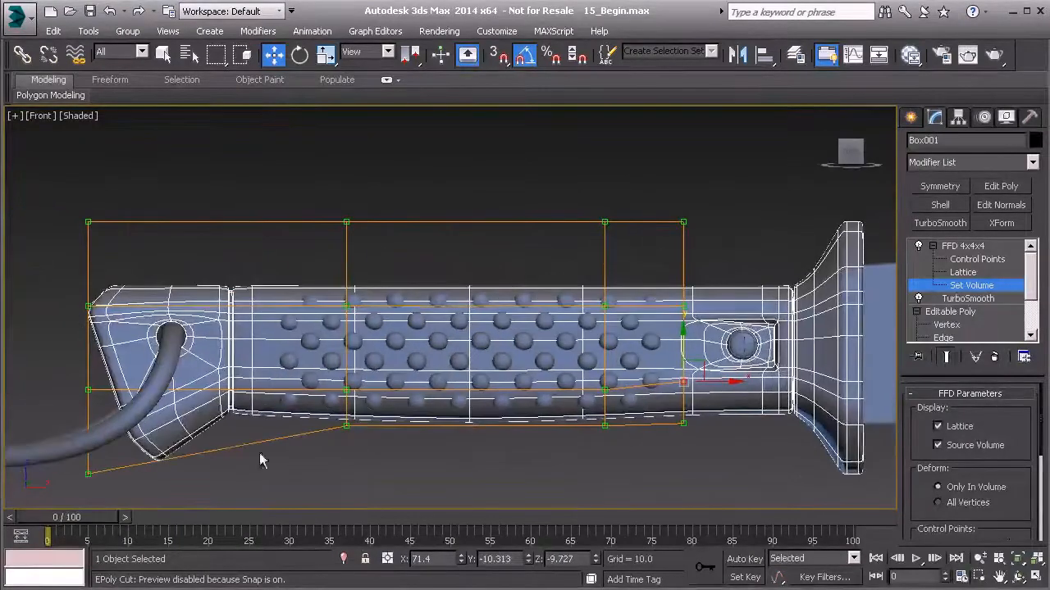
Step: Move the pommel-end column of volume points inward to about X -67.1 and raise its lower corner to about Z -22.0
drag(117, 498, 114, 492)
drag(111, 348, 272, 366)
drag(205, 451, 274, 501)
drag(249, 457, 246, 376)
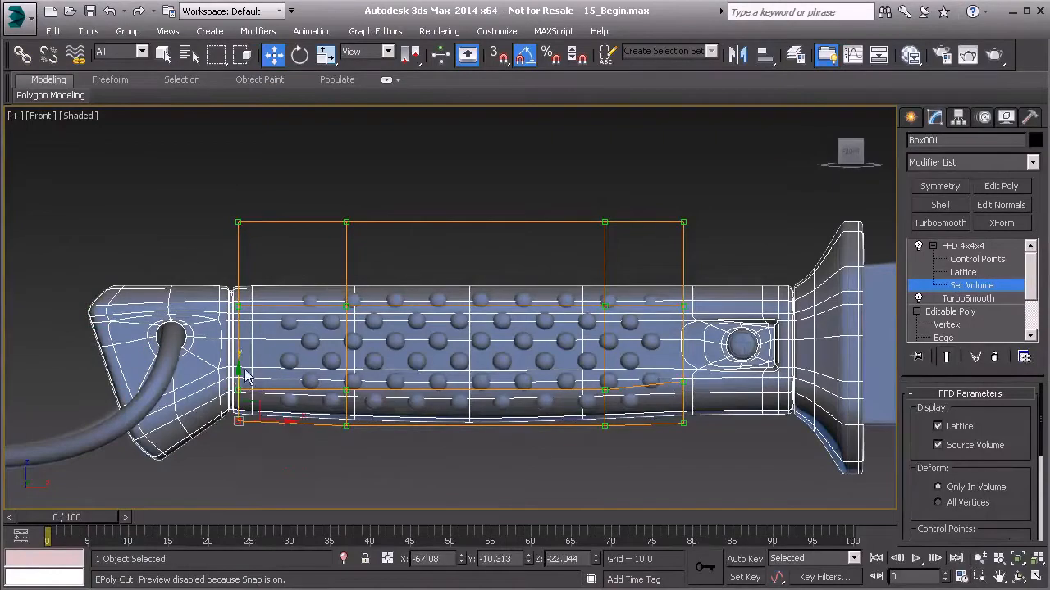
Step: Lower the top row of volume points by about 17.4 units and raise the lower points at both ends to follow the handle's underside
drag(302, 258, 719, 256)
drag(468, 182, 465, 238)
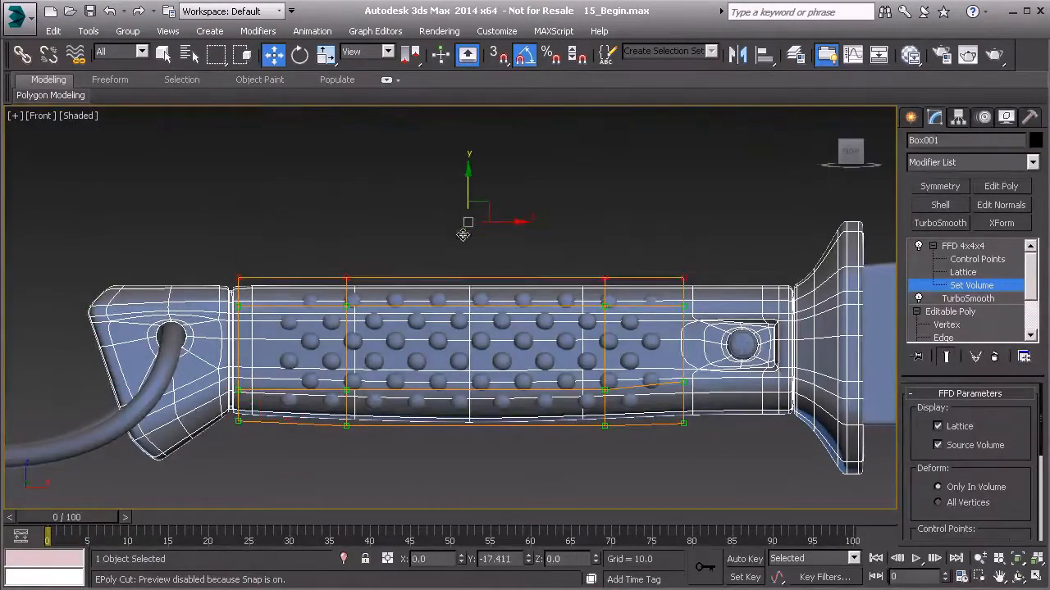
click(683, 424)
drag(687, 397, 688, 392)
scroll(429, 401, up, 3)
middle_drag(329, 419, 377, 425)
click(212, 386)
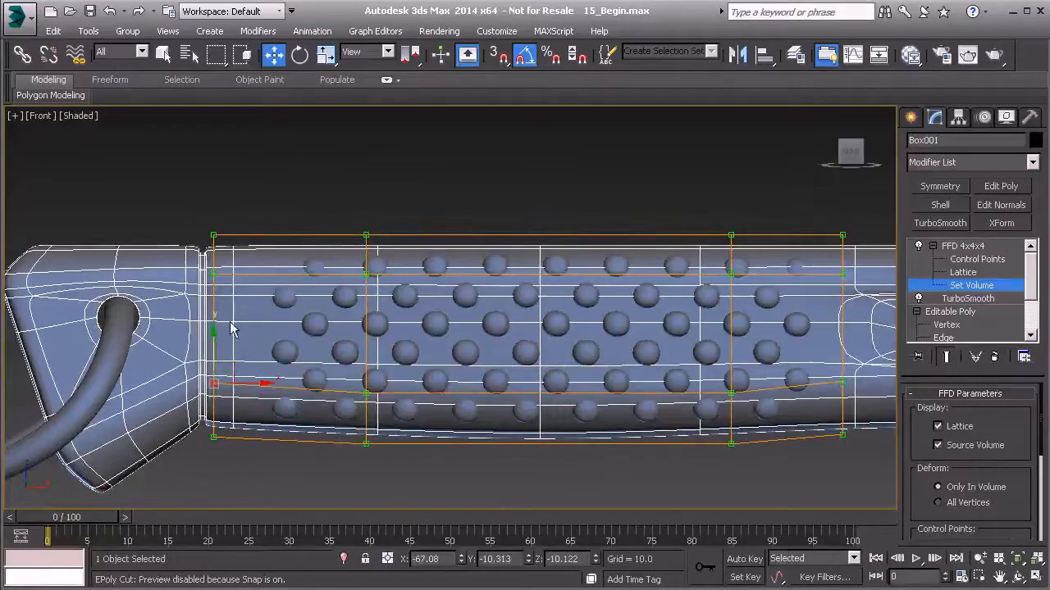
Step: Tighten the lattice around the grip by moving the guard-end column further inward and the pommel-end column to about X -56.4
middle_drag(502, 275, 181, 323)
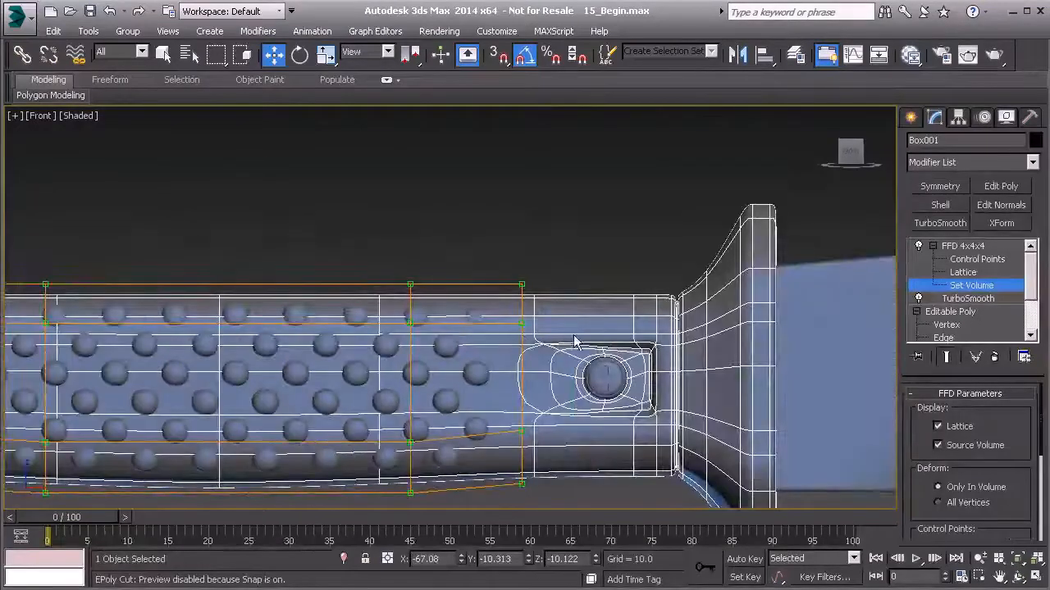
drag(490, 266, 564, 461)
drag(557, 380, 531, 381)
middle_drag(223, 397, 547, 380)
drag(175, 232, 240, 484)
drag(261, 366, 279, 367)
scroll(280, 369, down, 4)
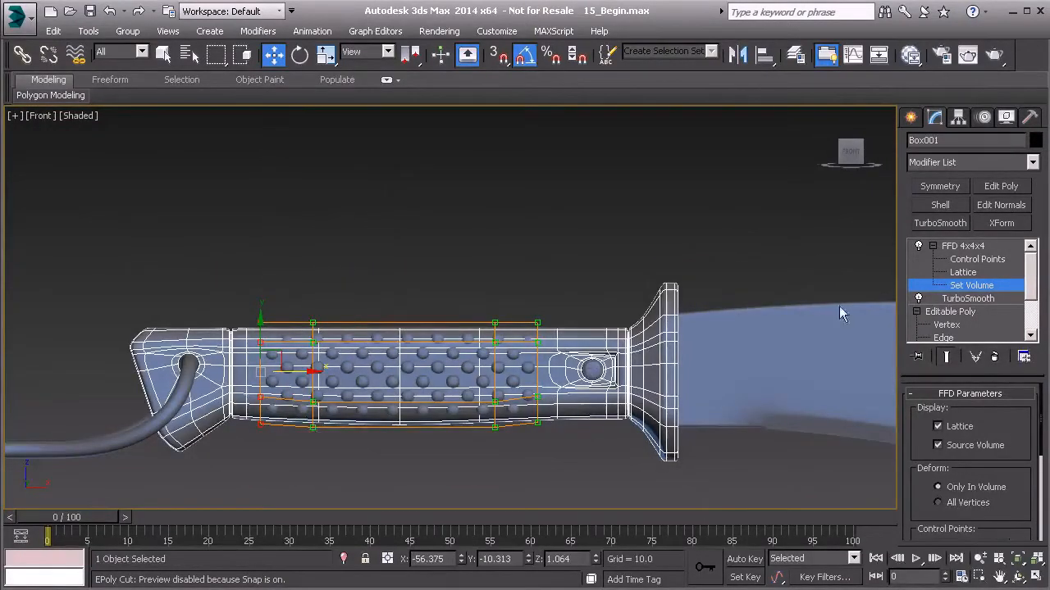
Step: Turn off the FFD's Source Volume display and leave the Set Volume level
click(961, 286)
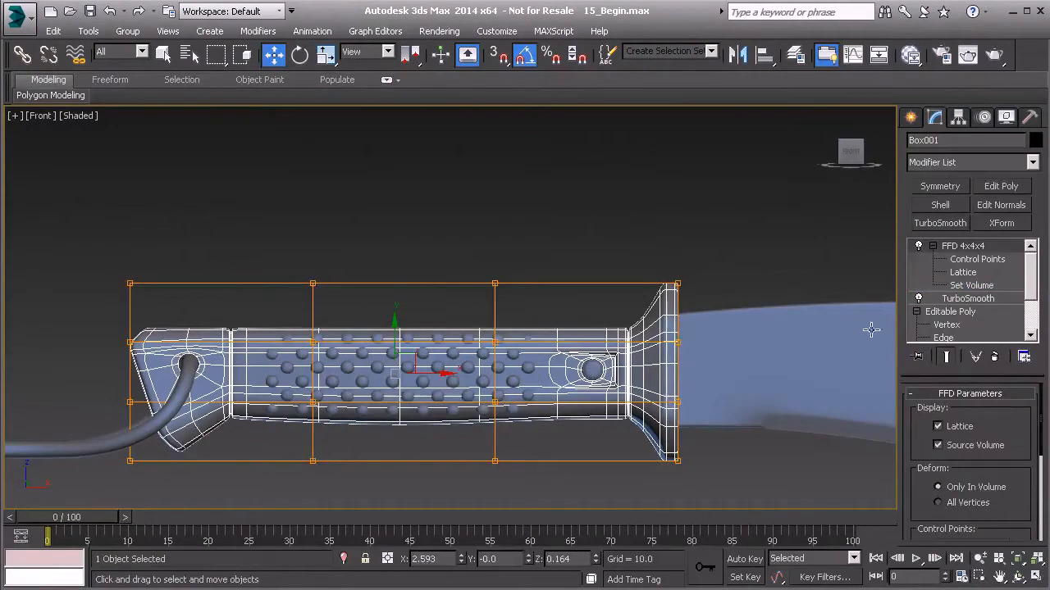
click(962, 286)
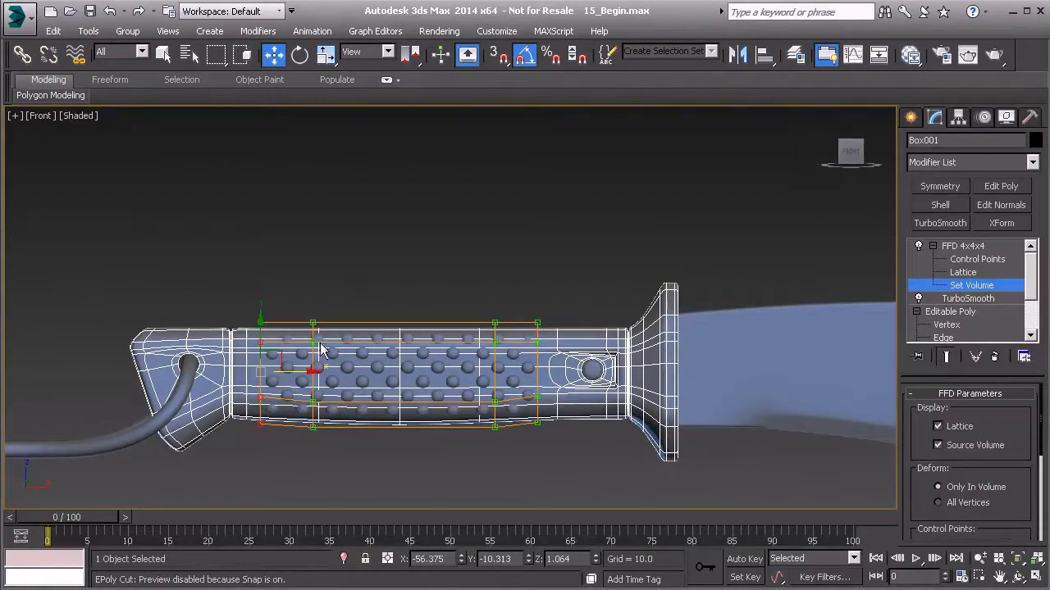
scroll(321, 350, up, 4)
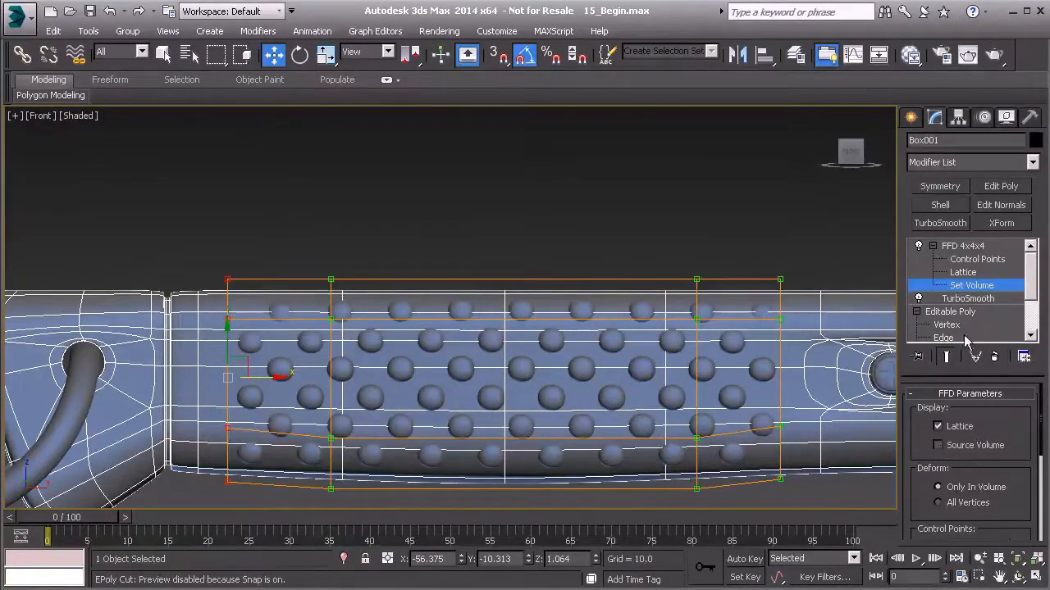
click(972, 285)
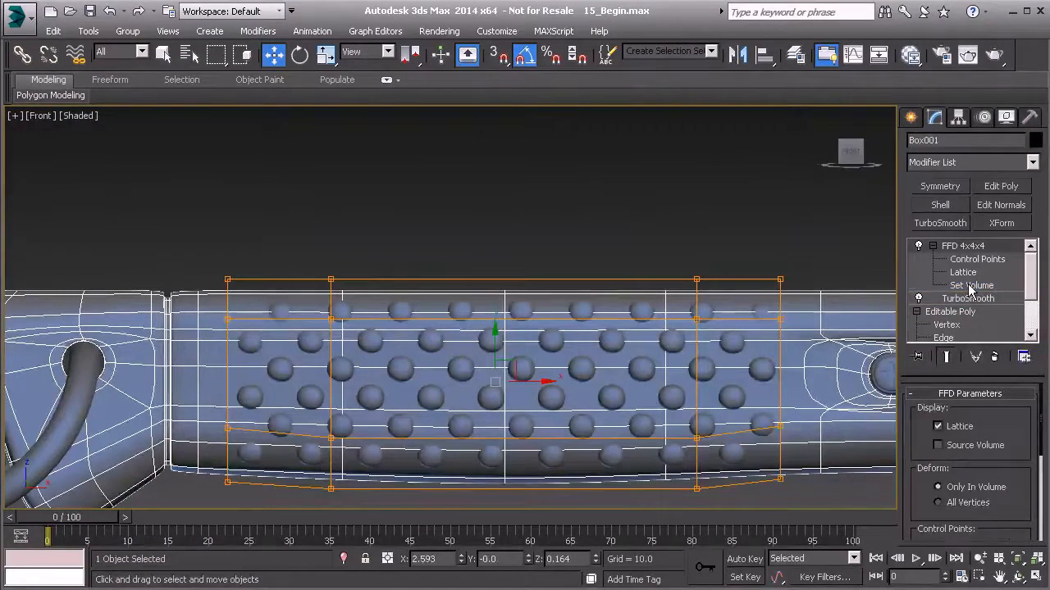
scroll(459, 363, down, 4)
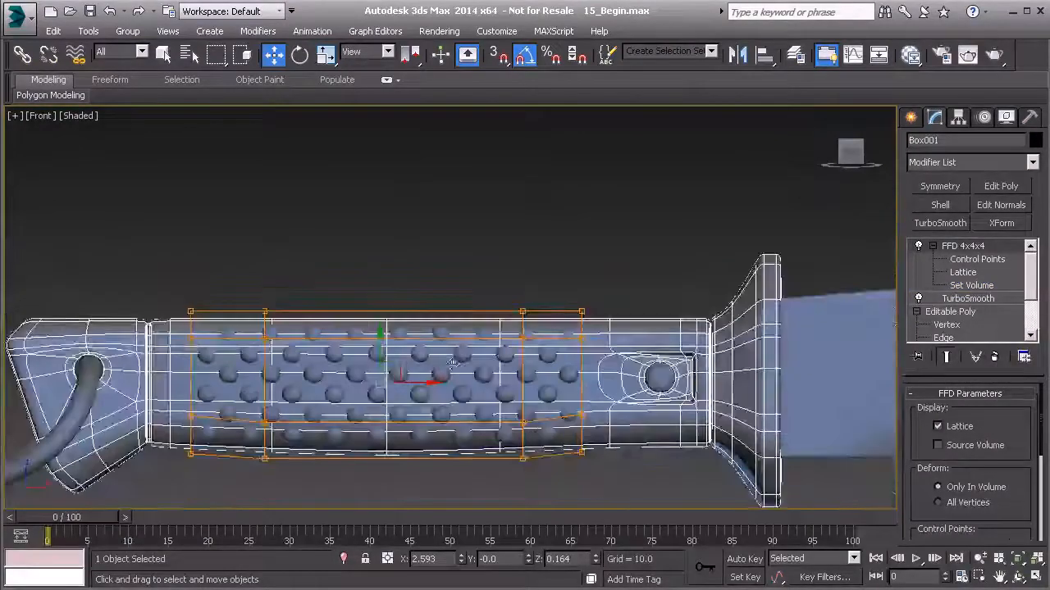
Step: At the Control Points level, try raising the upper inner control points to about Z 67.8
click(988, 264)
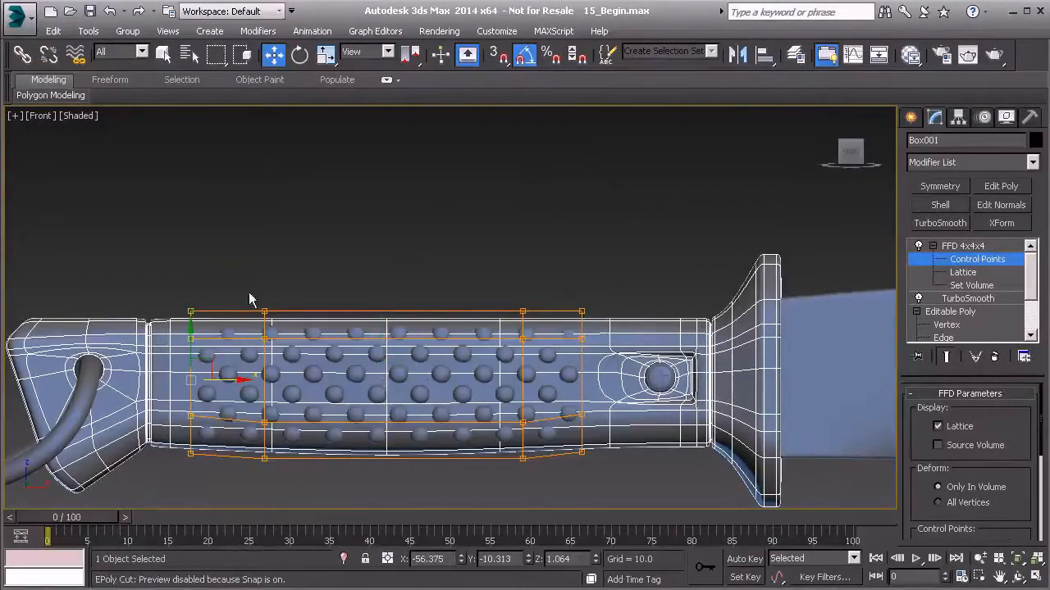
drag(495, 318, 539, 327)
drag(397, 274, 399, 126)
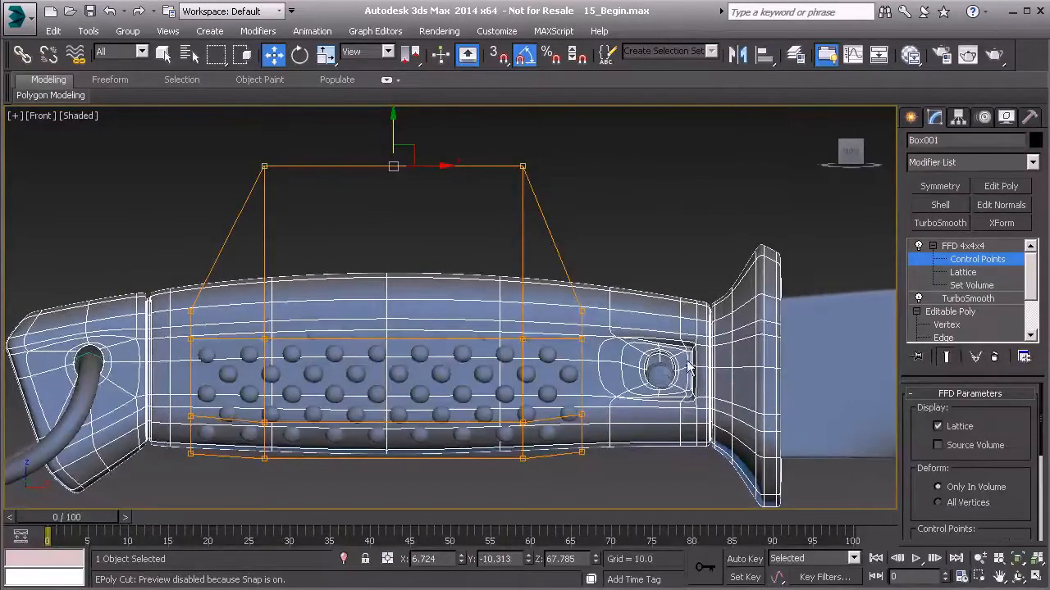
Step: Undo both upward moves of the upper inner control points
key(ctrl+z)
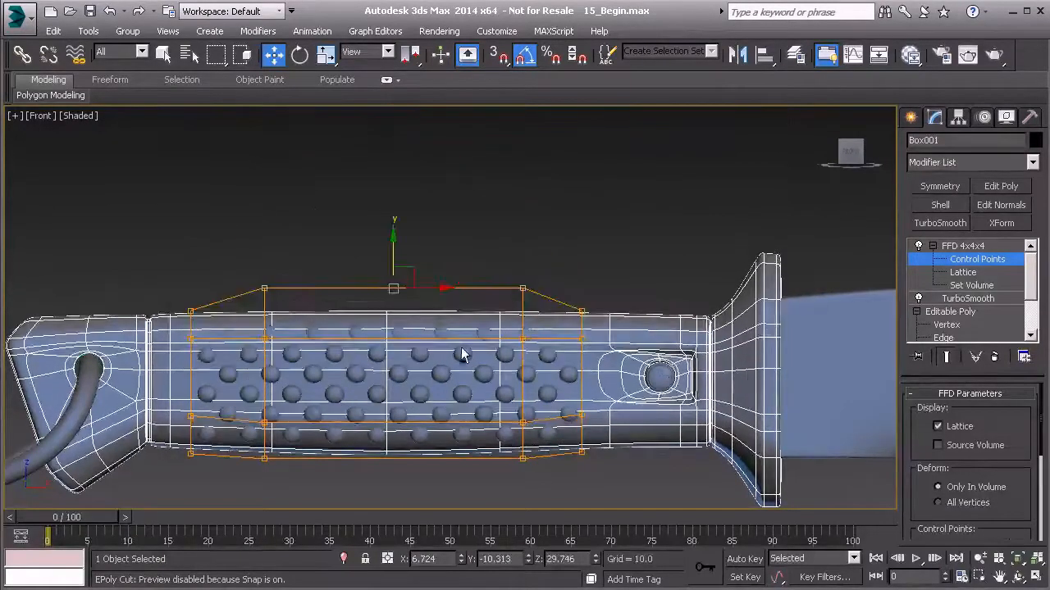
key(ctrl+z)
scroll(380, 316, down, 2)
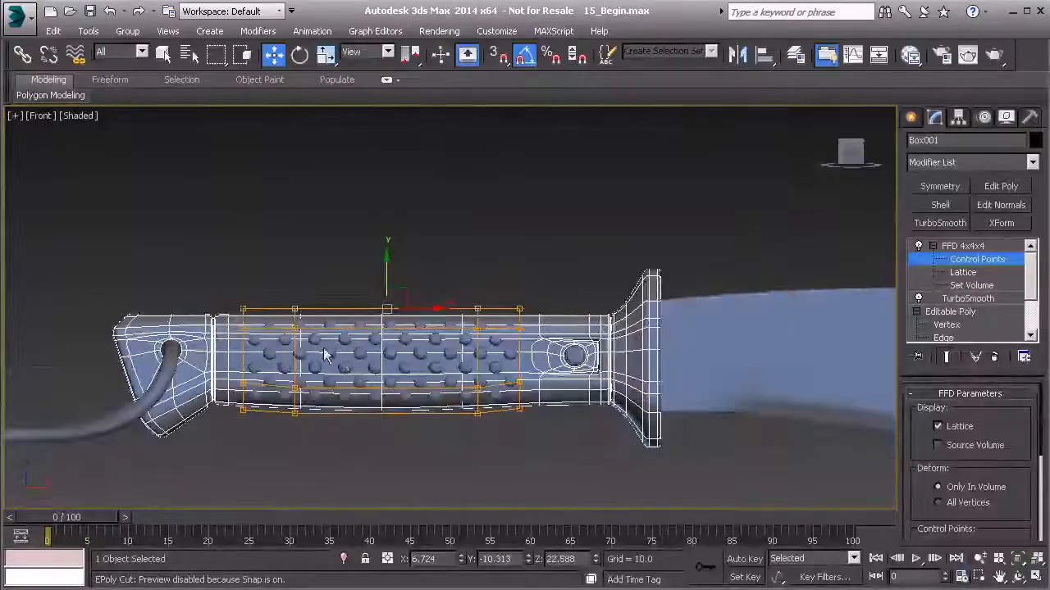
scroll(325, 355, up, 2)
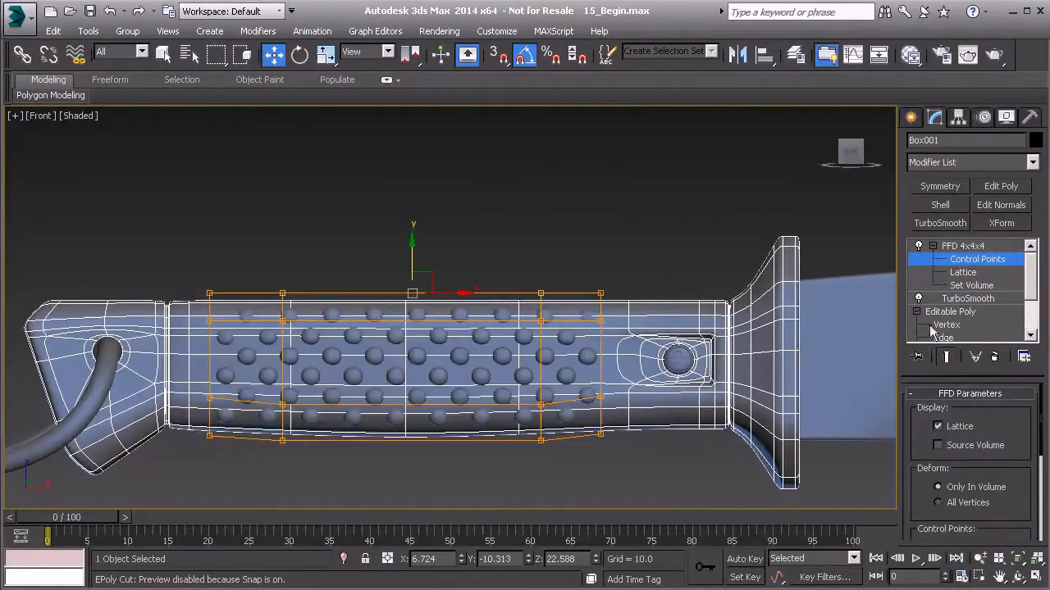
Step: At the Set Volume level, scale the two inner columns of volume points closer together along X
click(967, 286)
drag(277, 297, 564, 478)
click(324, 55)
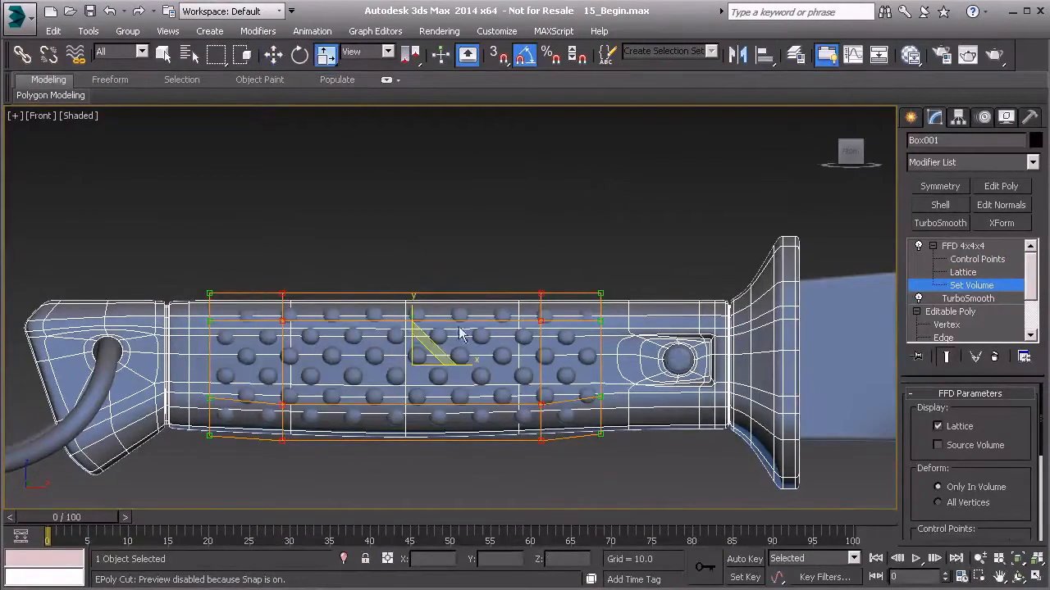
drag(463, 364, 389, 370)
scroll(396, 304, up, 2)
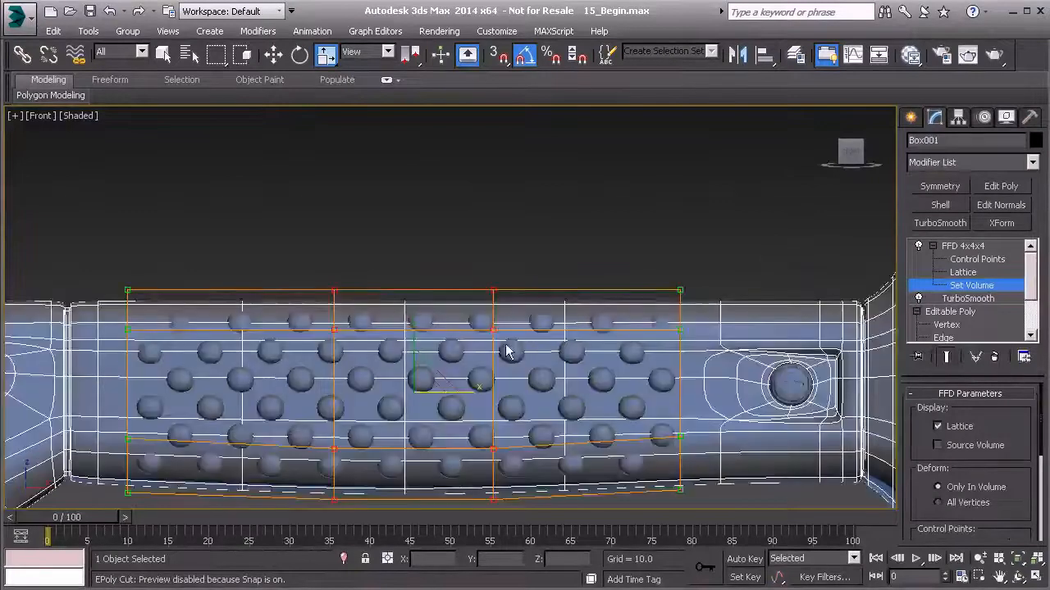
scroll(583, 324, down, 2)
Step: Test the narrowed lattice by raising its upper inner control points to about Z 62.7 at the Control Points level
click(976, 259)
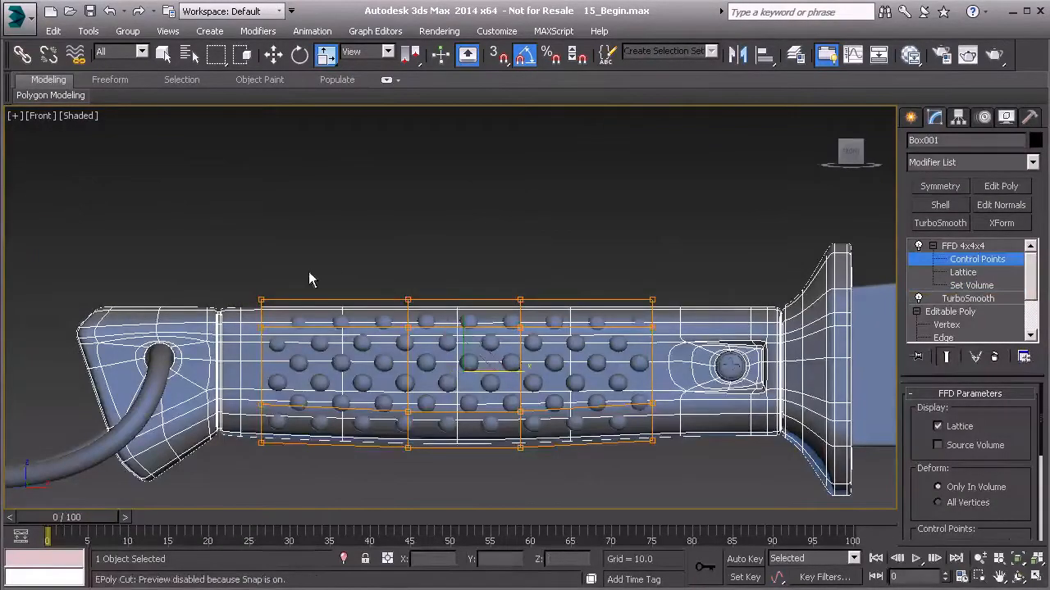
drag(547, 321, 546, 321)
key(w)
drag(464, 259, 463, 227)
drag(451, 269, 452, 172)
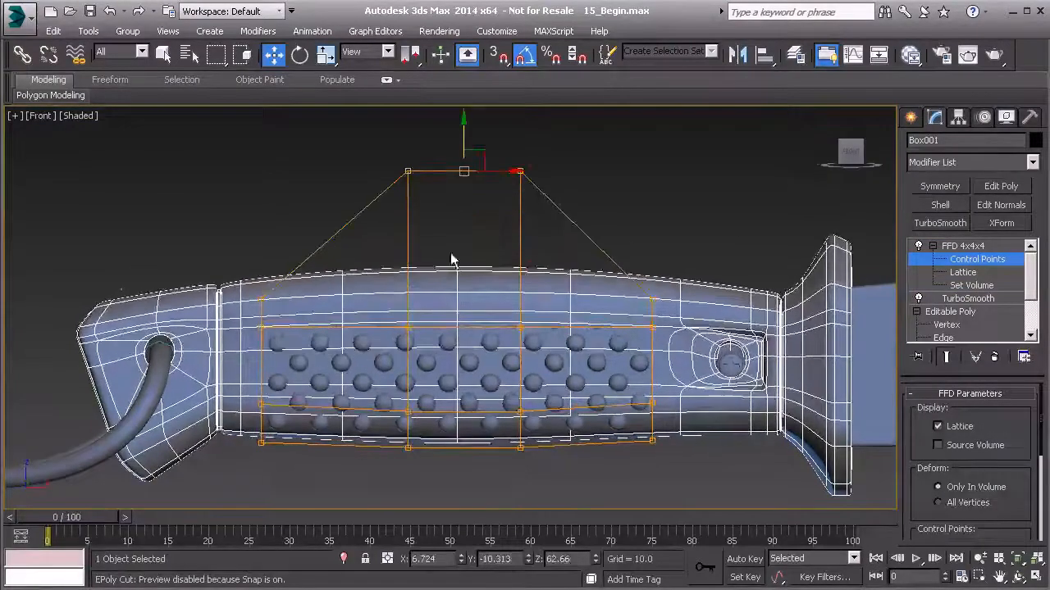
Step: Undo the test moves of the narrowed lattice's upper inner control points
key(ctrl+z)
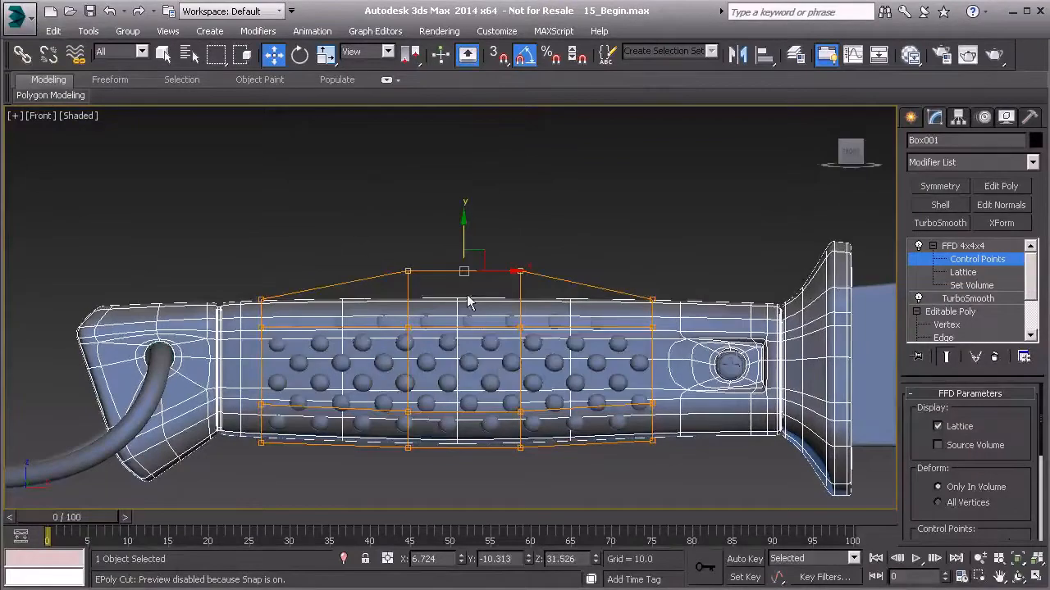
key(ctrl+z)
middle_drag(421, 353, 439, 372)
scroll(371, 349, up, 2)
Step: Switch to the perspective view and select two upper inner control points on top of the handle
key(p)
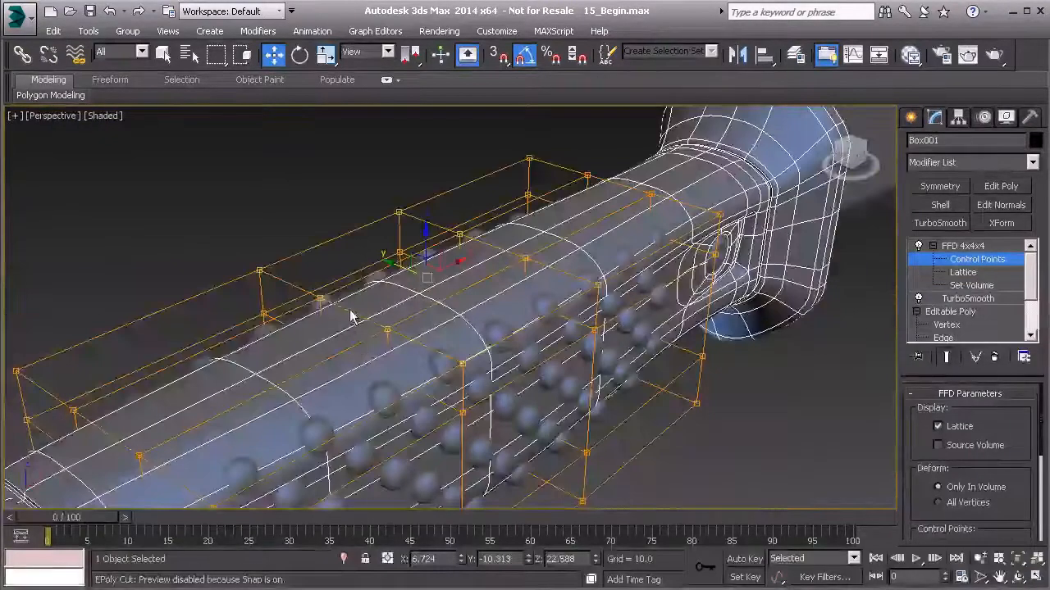
click(324, 298)
ctrl+click(525, 256)
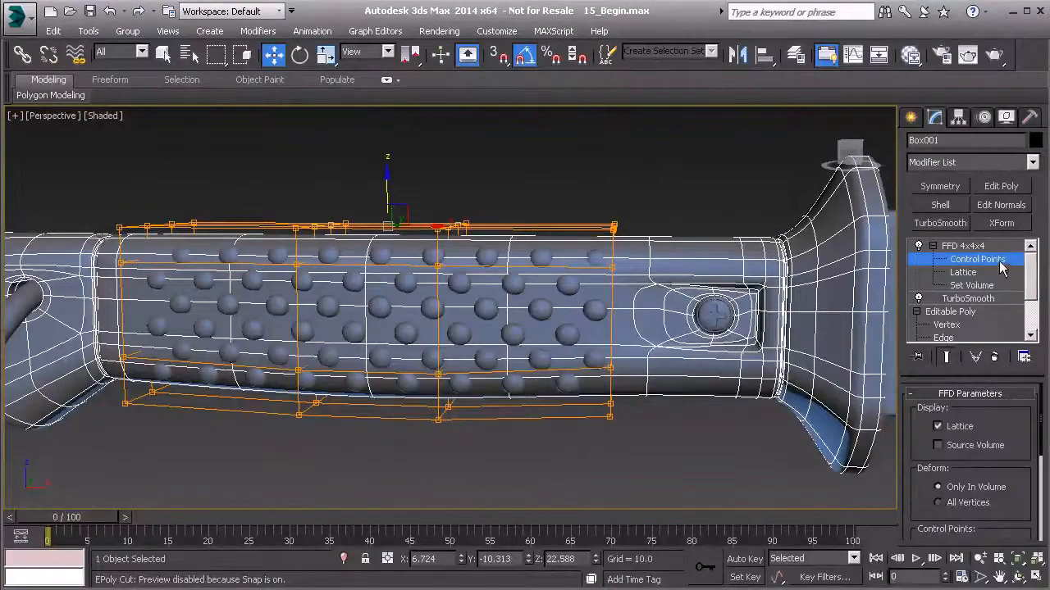
Step: At the Set Volume level, conform the lattice to the handle's shape with an offset of -0.09
click(1000, 261)
click(988, 286)
drag(1017, 439, 1015, 422)
scroll(1015, 422, down, 3)
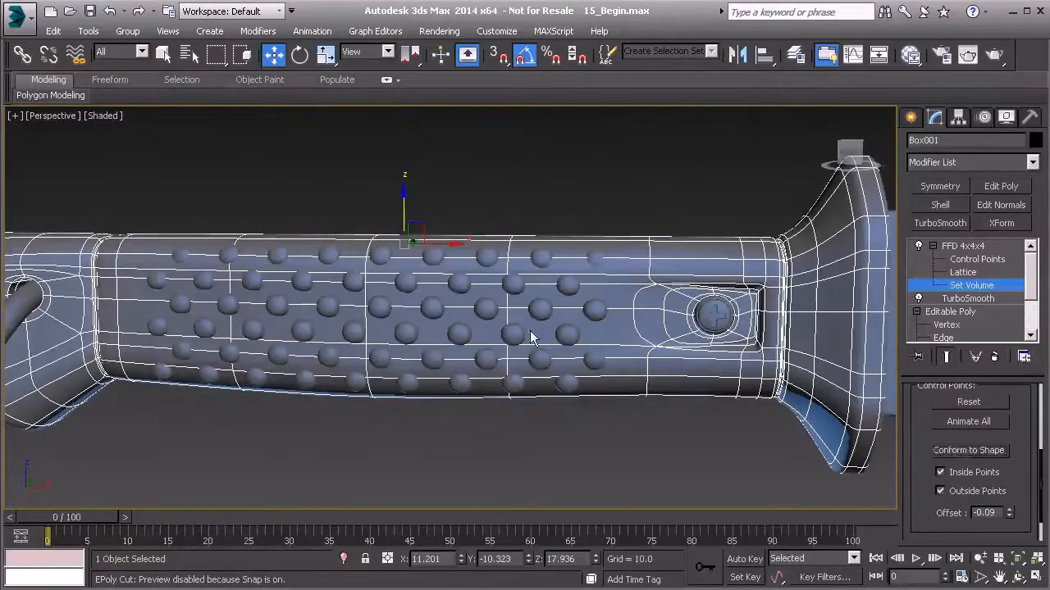
Step: Examine the conformed lattice inside the handle in wireframe, undo the conform and return to shaded display
key(F3)
mouse_move(530, 337)
alt+middle_down()
mouse_move(639, 351)
mouse_move(521, 289)
alt+middle_up()
alt+middle_drag(508, 314, 555, 309)
key(F3)
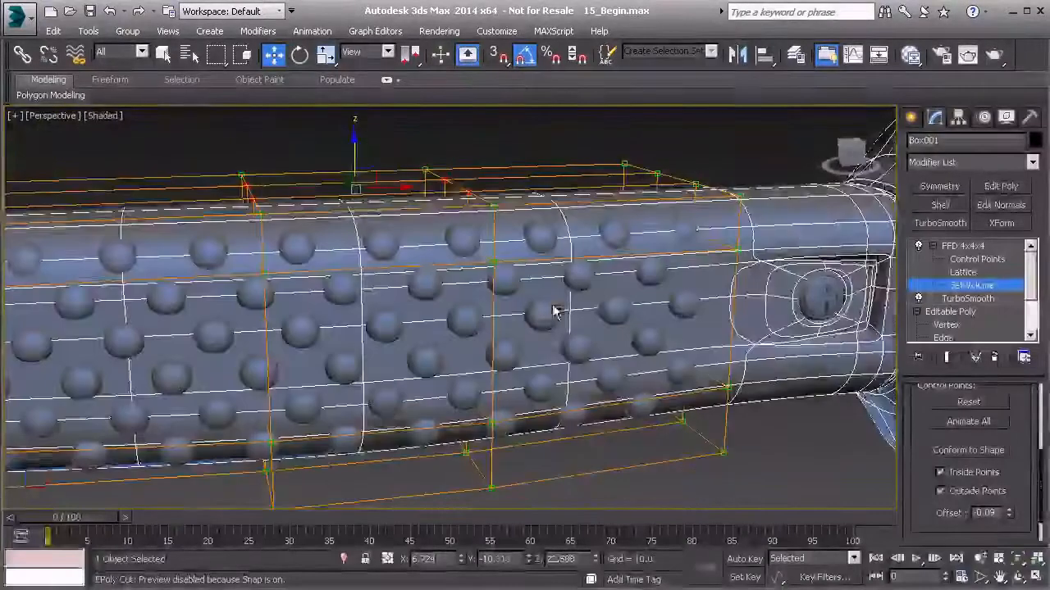
scroll(555, 328, down, 5)
mouse_move(554, 359)
alt+middle_down()
mouse_move(575, 384)
mouse_move(638, 365)
mouse_move(546, 308)
alt+middle_up()
scroll(594, 331, up, 3)
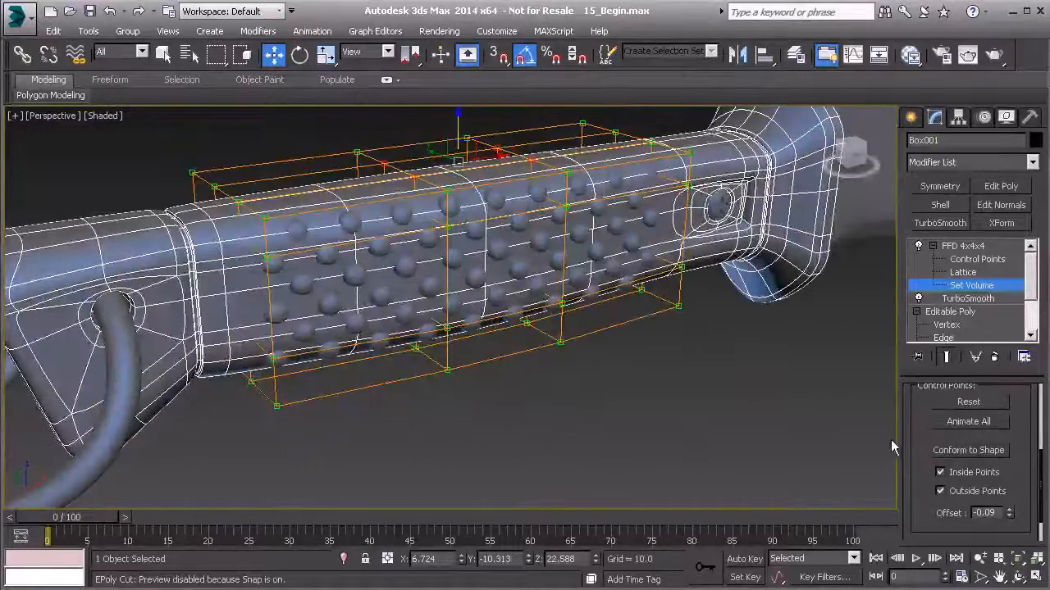
Step: Conform the lattice to the handle's shape, set the offset to 0.2 and conform it again in wireframe display
click(986, 454)
drag(1009, 515, 1008, 491)
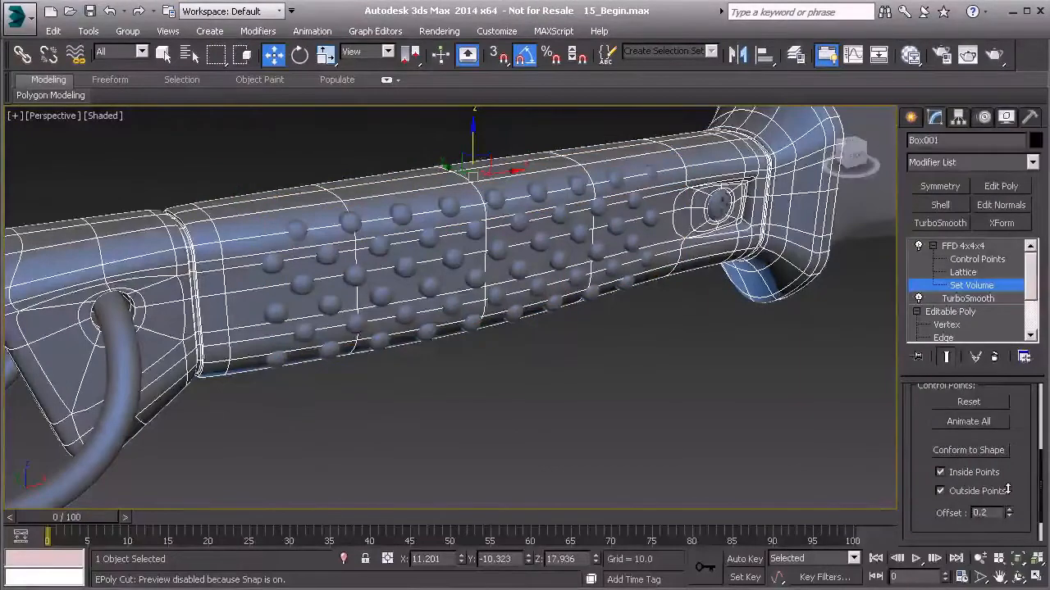
key(F3)
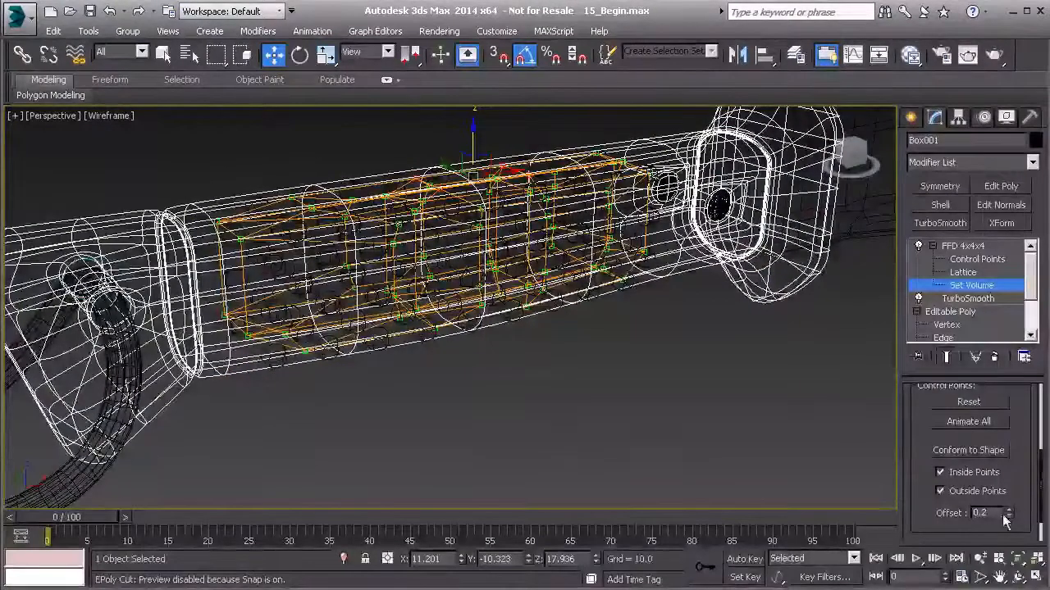
click(968, 452)
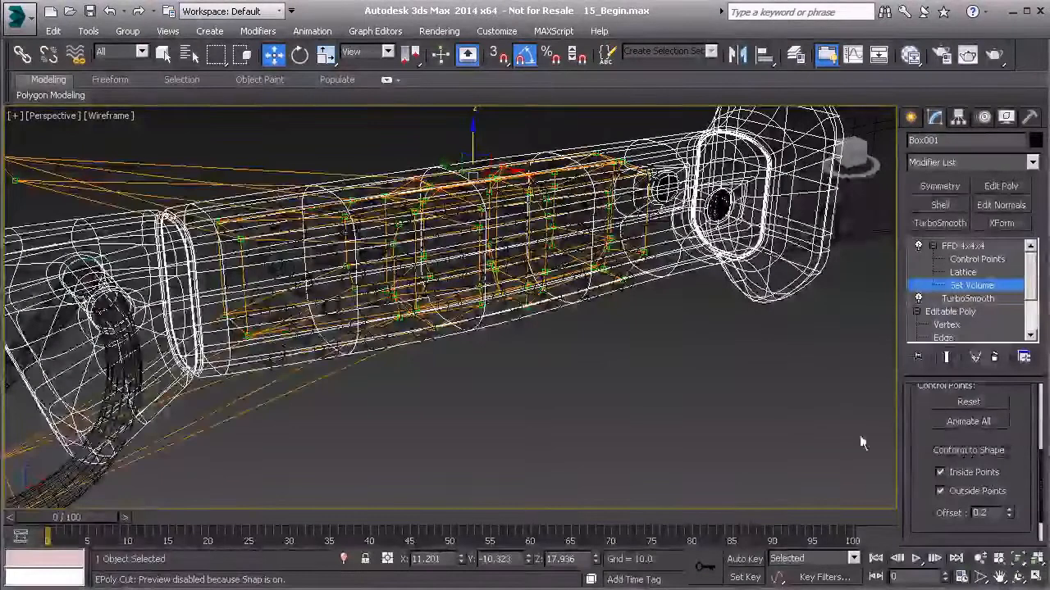
Step: Inspect the stray lattice points around the pommel and set the conform offset to 0.0
middle_drag(572, 366, 667, 382)
scroll(669, 382, down, 3)
middle_drag(595, 300, 497, 301)
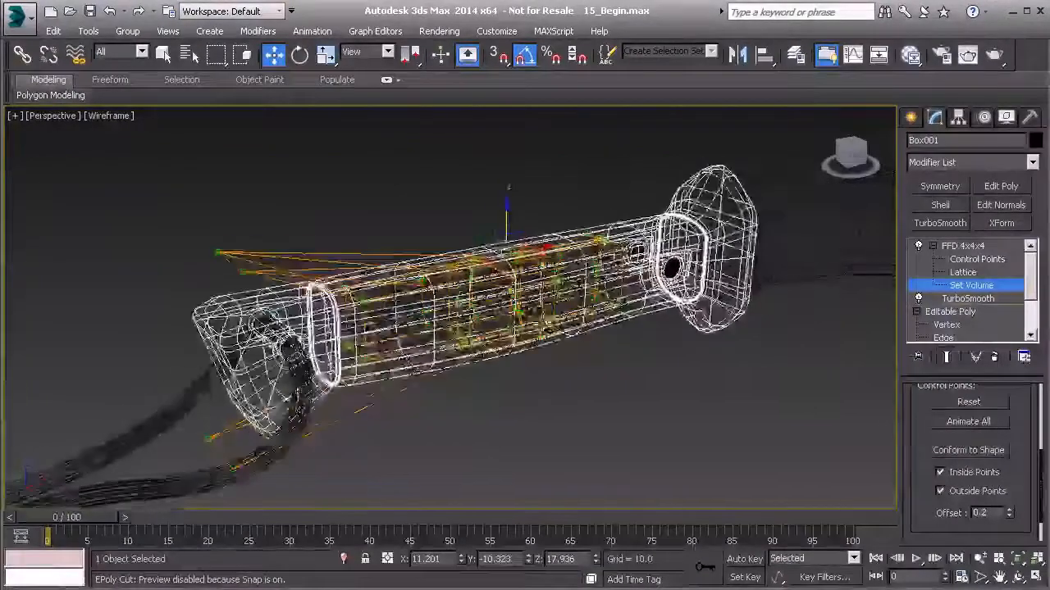
drag(992, 513, 918, 510)
text(0)
key(Return)
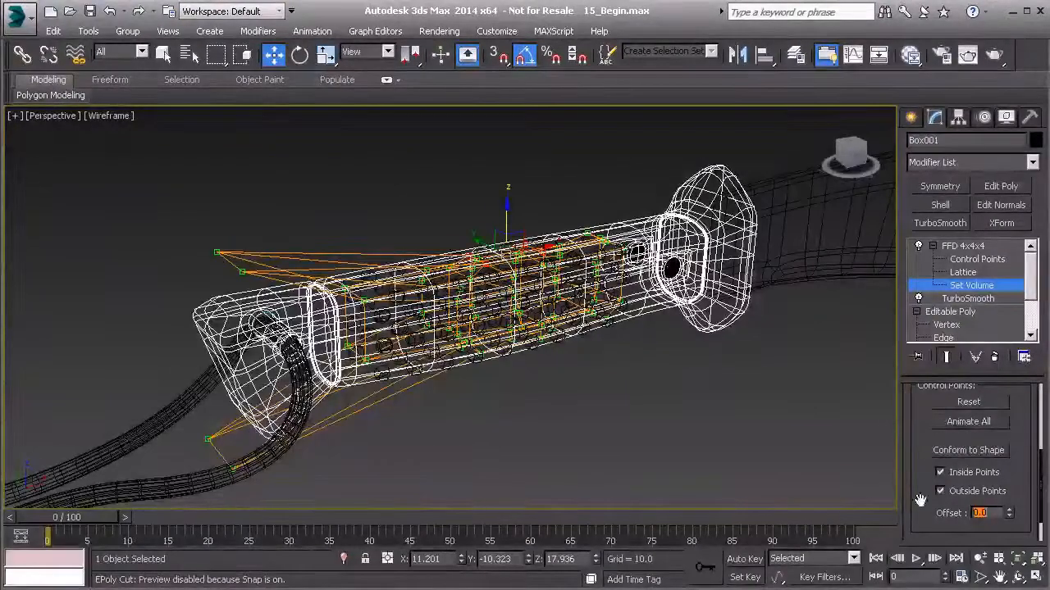
Step: Conform the lattice to the handle's shape at offset 0.0, and conform it again with only Inside Points enabled
click(964, 452)
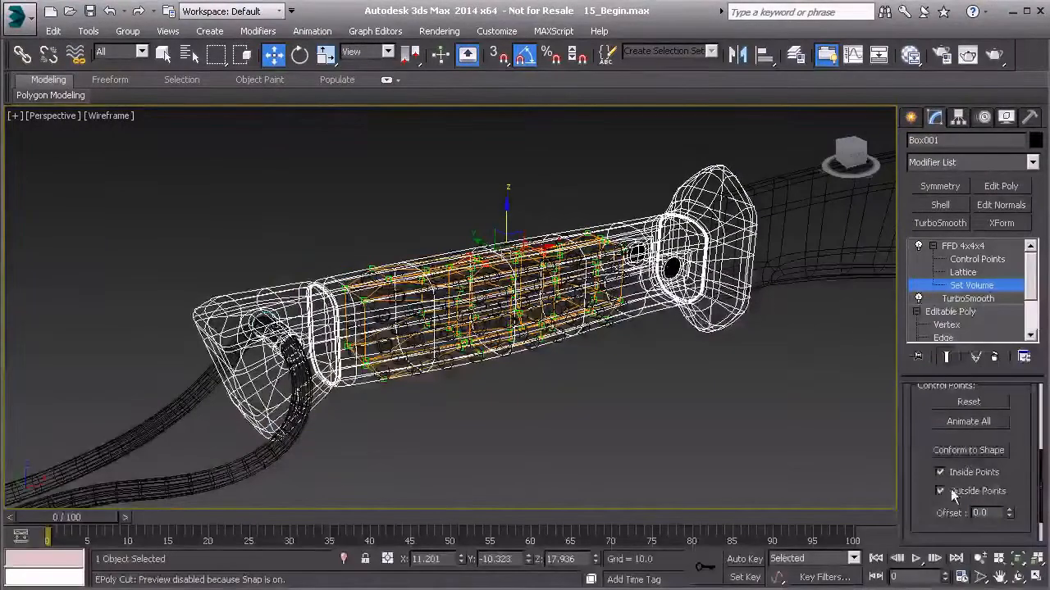
click(940, 473)
click(940, 491)
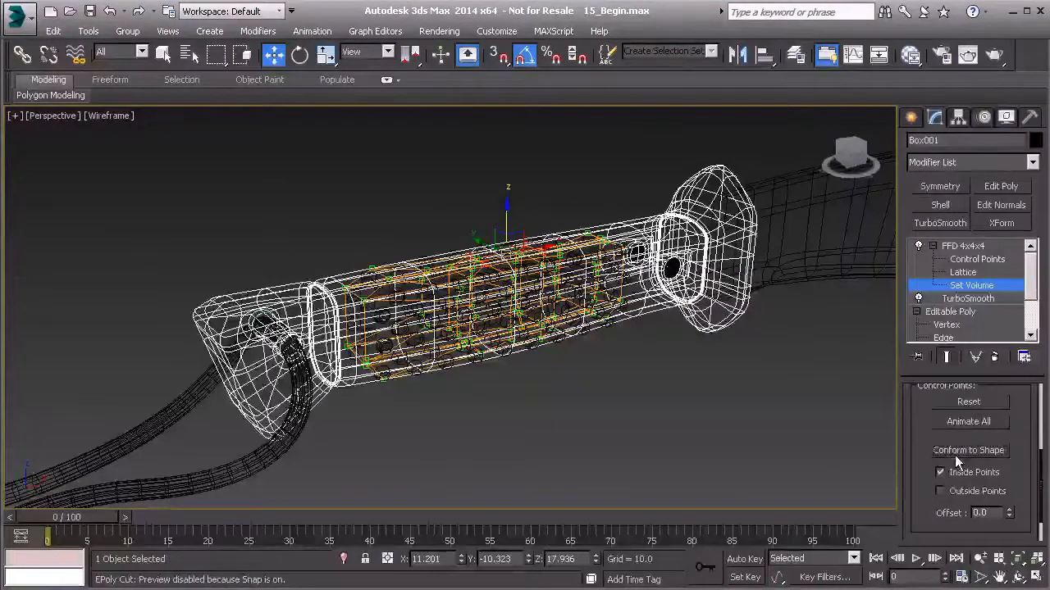
click(939, 491)
click(940, 490)
click(940, 472)
drag(924, 435, 923, 460)
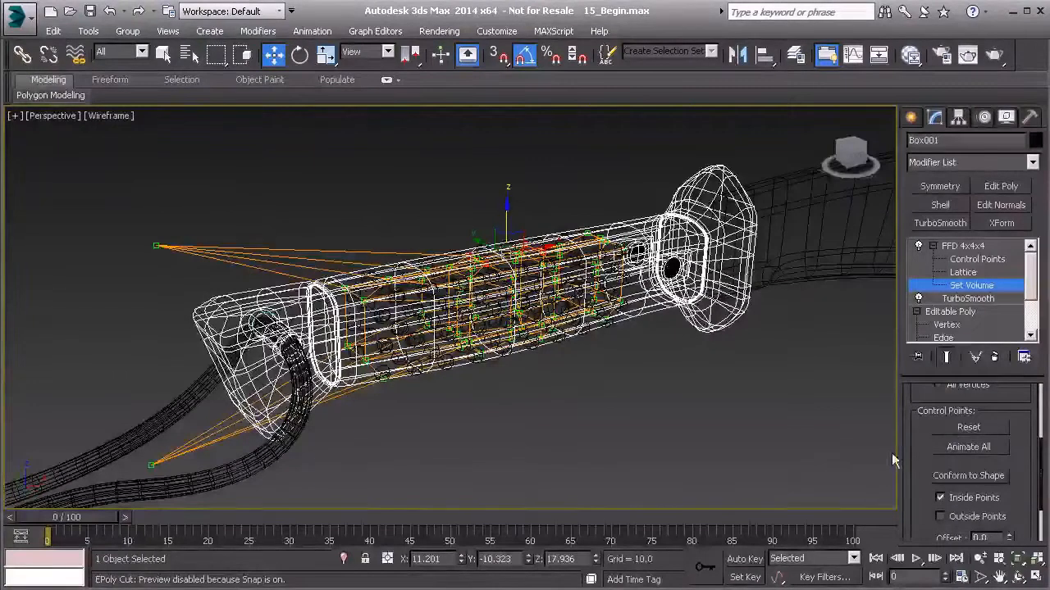
Step: Reset the FFD lattice's control points to the full box around the handle and return the viewport to shaded display
alt+middle_drag(618, 358, 679, 318)
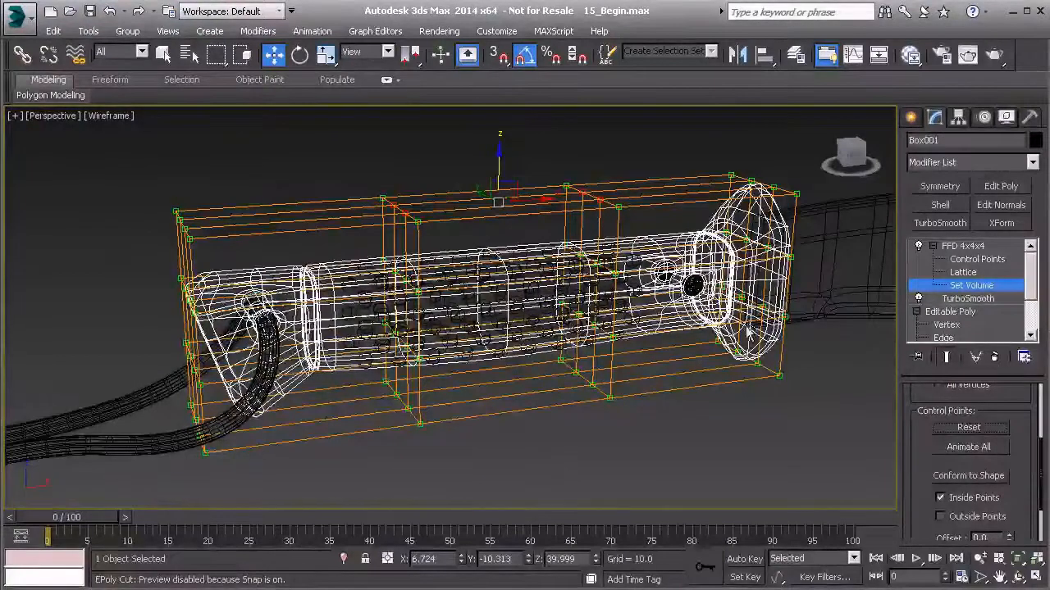
key(F3)
alt+middle_drag(669, 305, 558, 285)
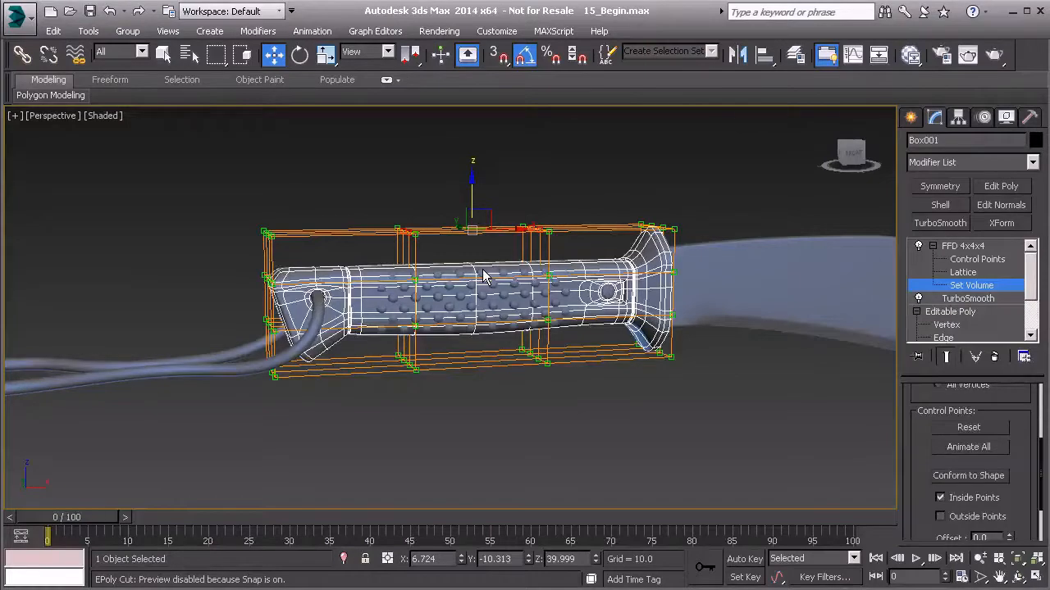
Step: Leave the Set Volume level, delete the FFD 4x4x4 modifier from the handle's stack and clear the selection
click(961, 286)
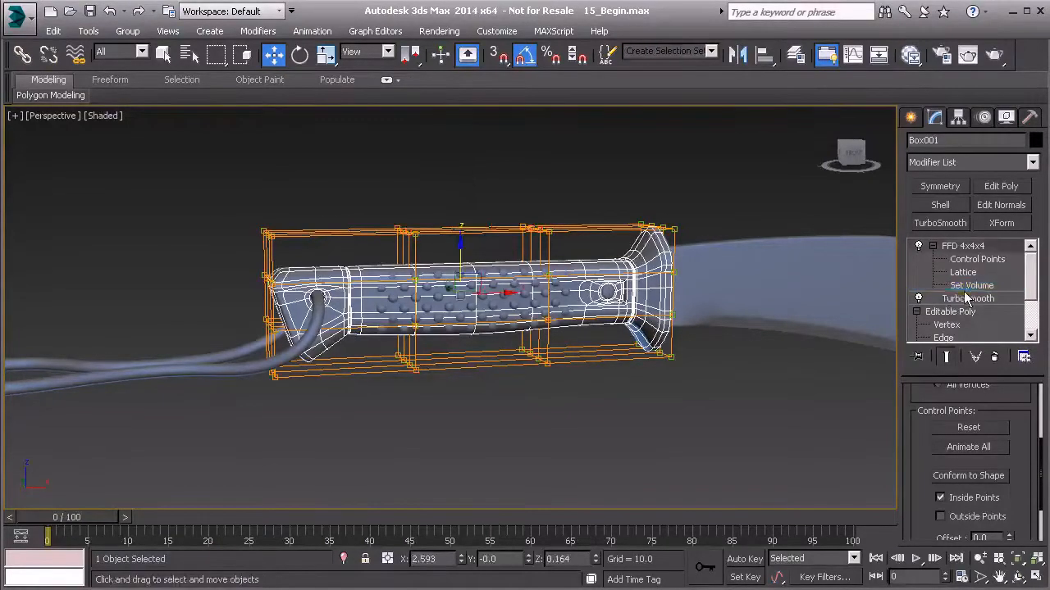
middle_drag(787, 301, 637, 322)
click(631, 226)
click(469, 306)
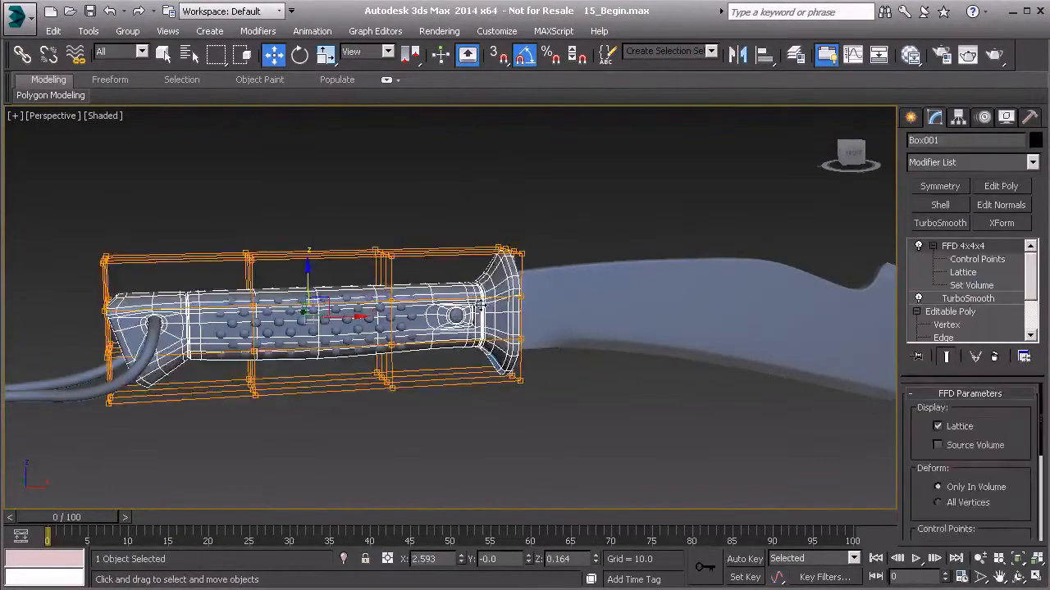
right_click(982, 246)
click(976, 269)
click(719, 230)
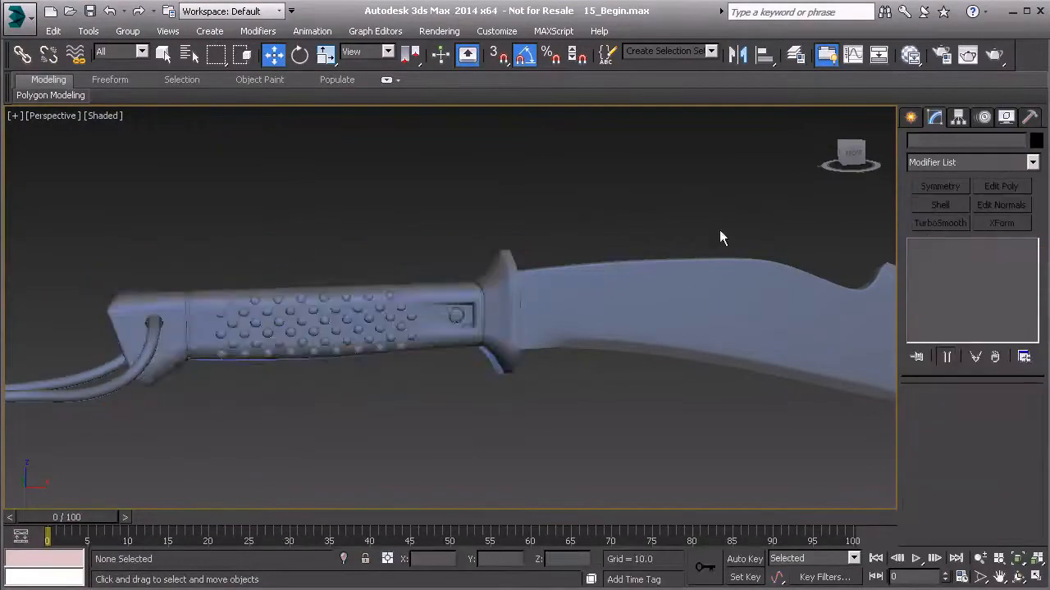
Step: Inspect the whole knife model from the lanyard to the hooked blade tip, with the plain Select tool active
middle_drag(719, 230, 634, 239)
scroll(581, 267, down, 3)
scroll(589, 271, down, 3)
alt+middle_drag(596, 277, 470, 336)
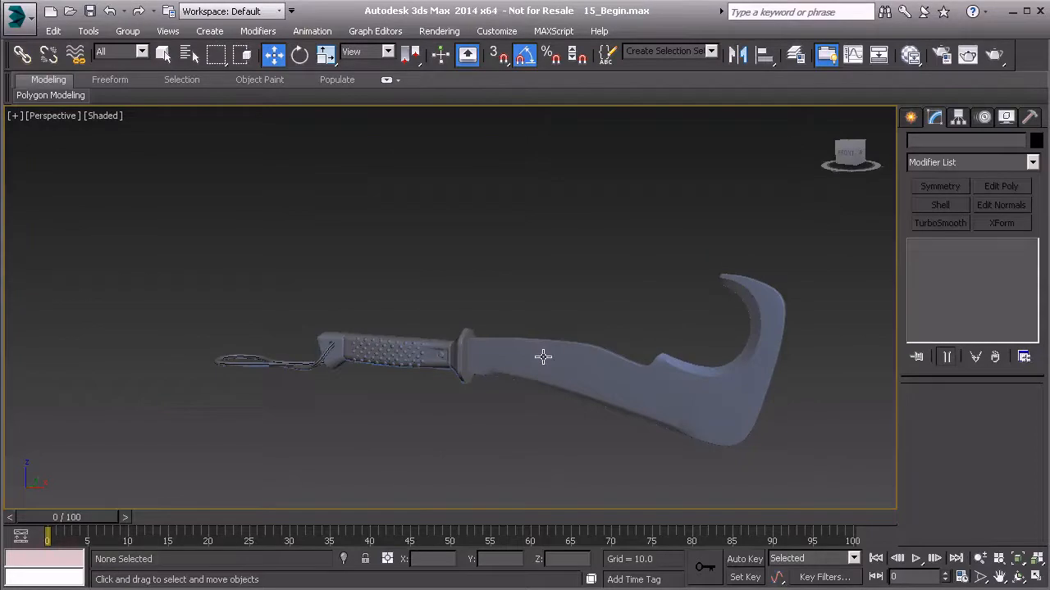
click(163, 54)
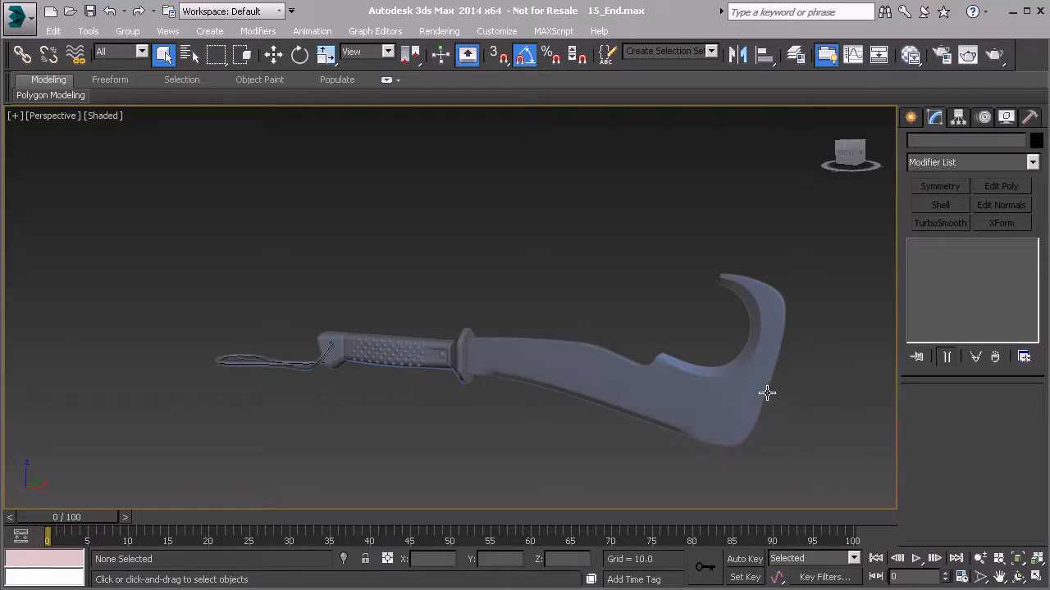
mouse_move(527, 366)
alt+middle_down()
mouse_move(394, 356)
mouse_move(471, 344)
mouse_move(485, 349)
mouse_move(474, 353)
mouse_move(558, 361)
mouse_move(522, 370)
alt+middle_up()
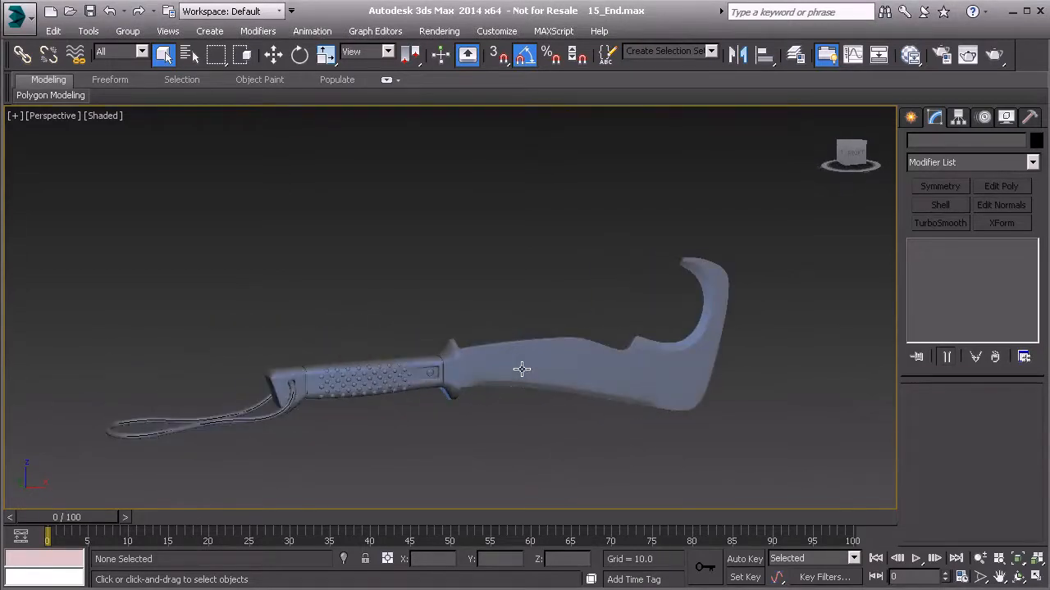